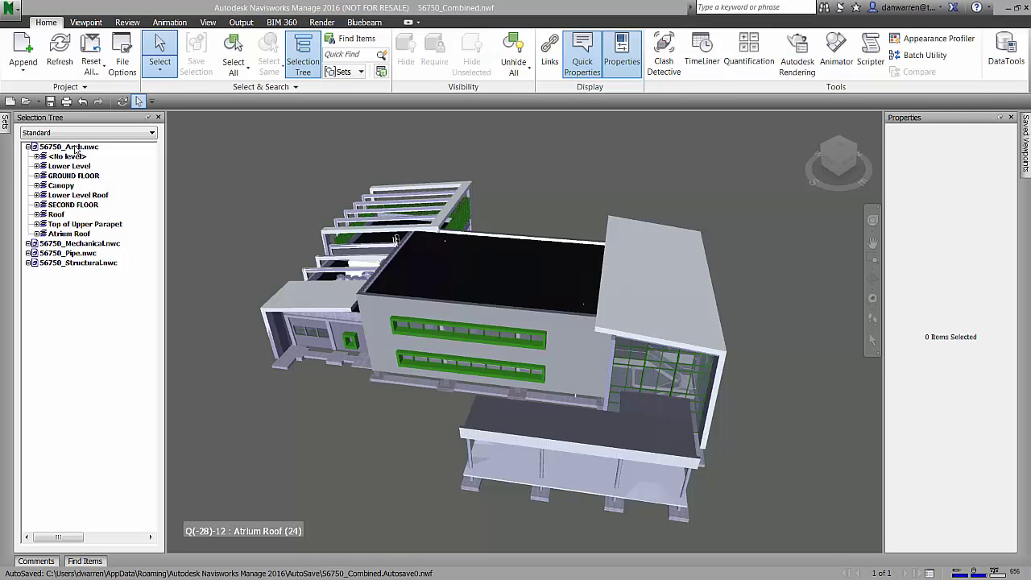
# Isolate the 56750_Arch.nwc model and its <No level> items in turn, restoring the full model after each
pyautogui.click(75, 148)
pyautogui.click(471, 61)
pyautogui.press('Escape')
pyautogui.click(65, 156)
pyautogui.click(471, 61)
pyautogui.hotkey('ctrl', 'z')
# Isolate the Lower Level of the architectural model by hiding all unselected items
pyautogui.click(73, 166)
pyautogui.press('Up')
pyautogui.click(80, 167)
pyautogui.click(471, 61)
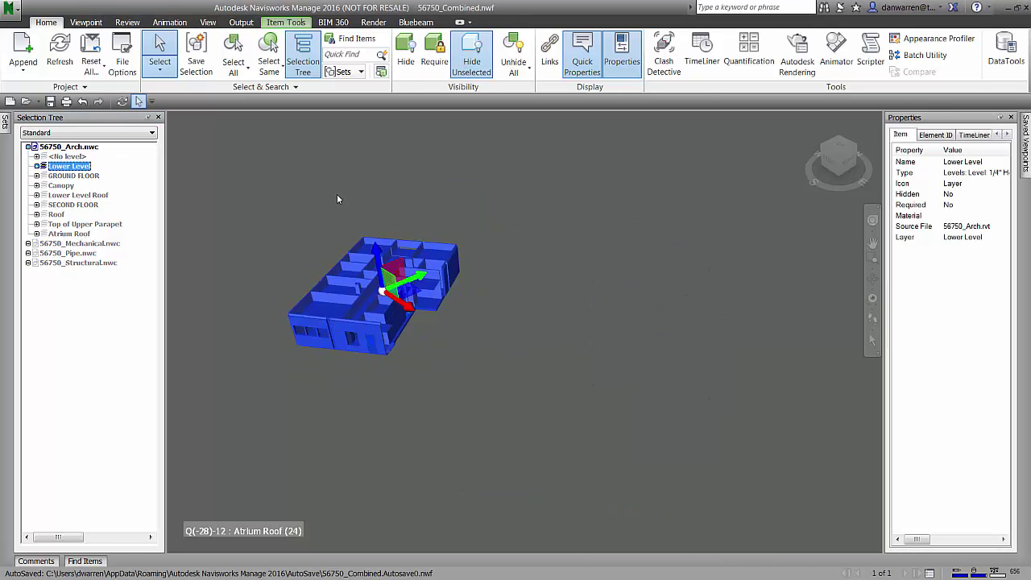
# Select a gypsum wall board element in the Lower Level and widen the Properties pane
pyautogui.click(281, 208)
pyautogui.click(350, 281)
pyautogui.click(340, 308)
pyautogui.moveTo(885, 233); pyautogui.dragTo(846, 234)
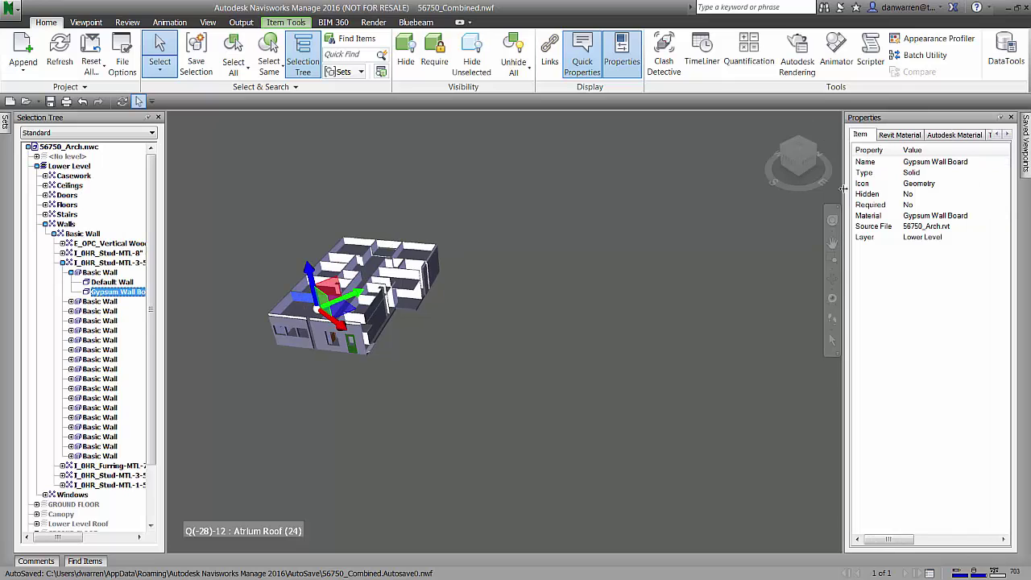
# Collapse the Walls category and pick ceiling elements in the Lower Level to view their properties, finally clearing the selection
pyautogui.click(45, 225)
pyautogui.click(343, 287)
pyautogui.click(522, 275)
pyautogui.click(309, 311)
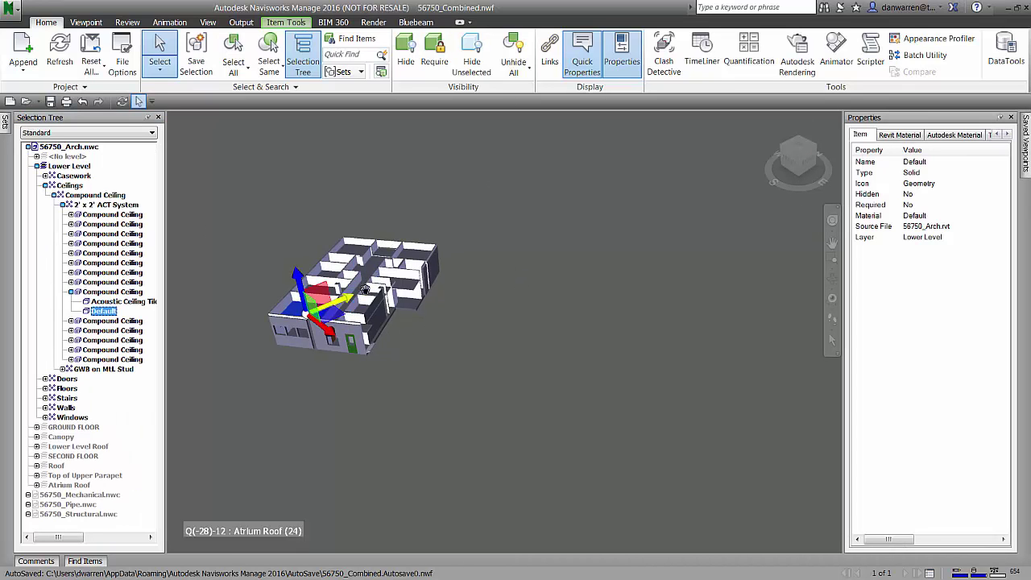
pyautogui.click(382, 271)
pyautogui.click(288, 283)
# Review the categories inside the Lower Level branch of the tree, leaving the branch collapsed
pyautogui.click(36, 166)
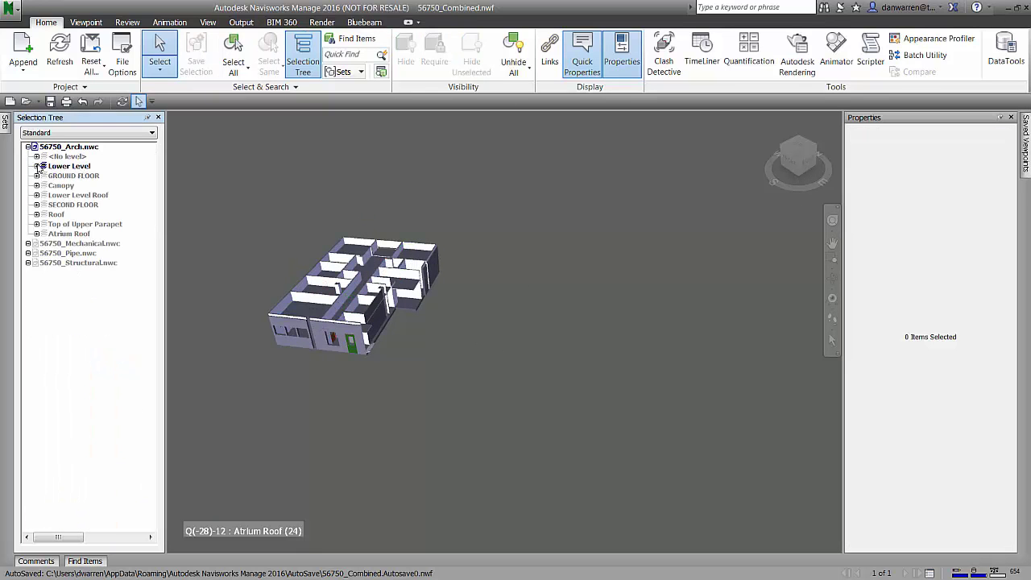
pyautogui.click(36, 166)
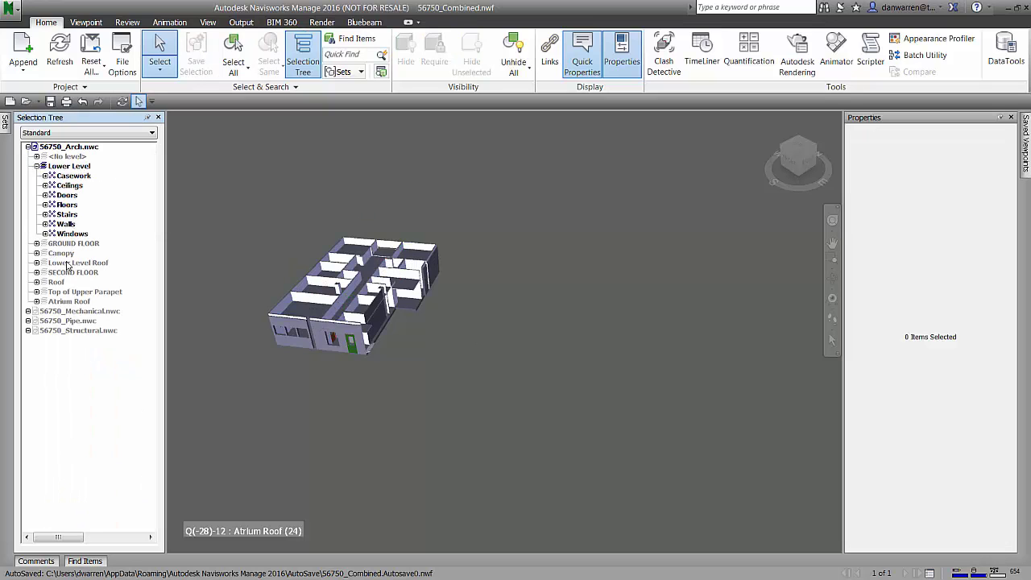
pyautogui.click(36, 166)
# Isolate the GROUND FLOOR level of the architectural model and clear the selection
pyautogui.click(73, 176)
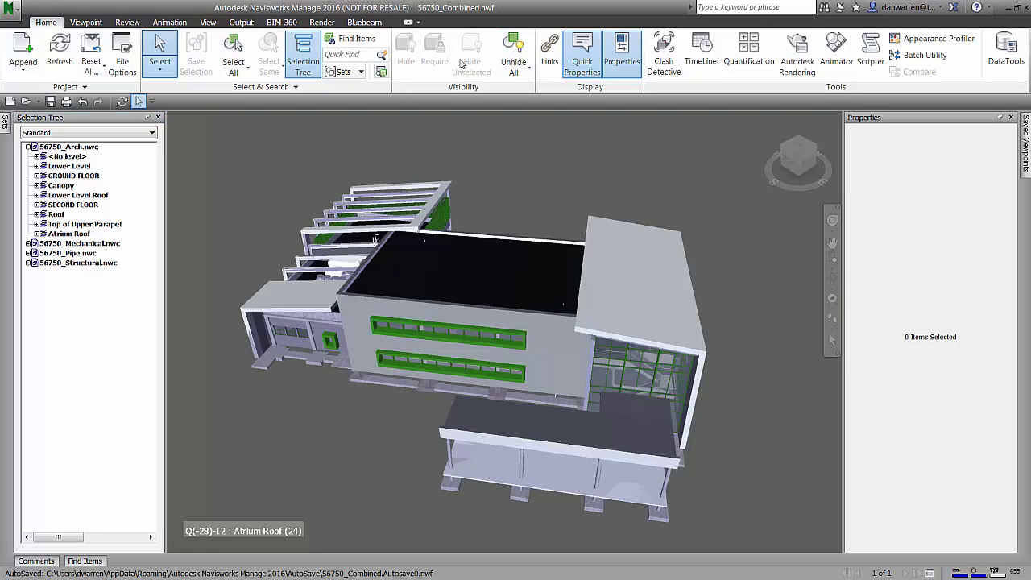
pyautogui.click(472, 56)
pyautogui.click(280, 401)
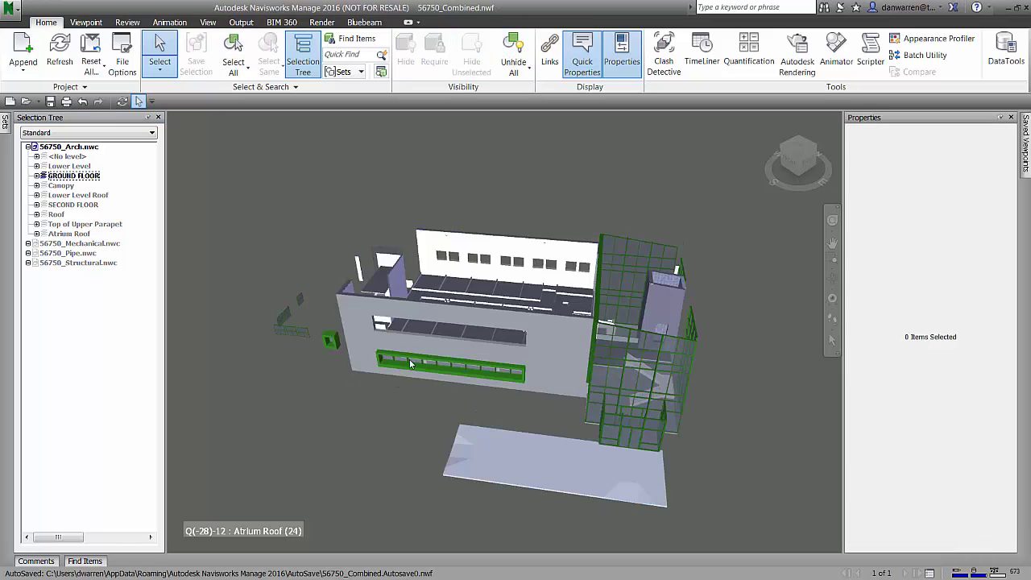
# Expand GROUND FLOOR and highlight its categories one after another in the model, starting with Ceilings
pyautogui.click(36, 175)
pyautogui.click(67, 233)
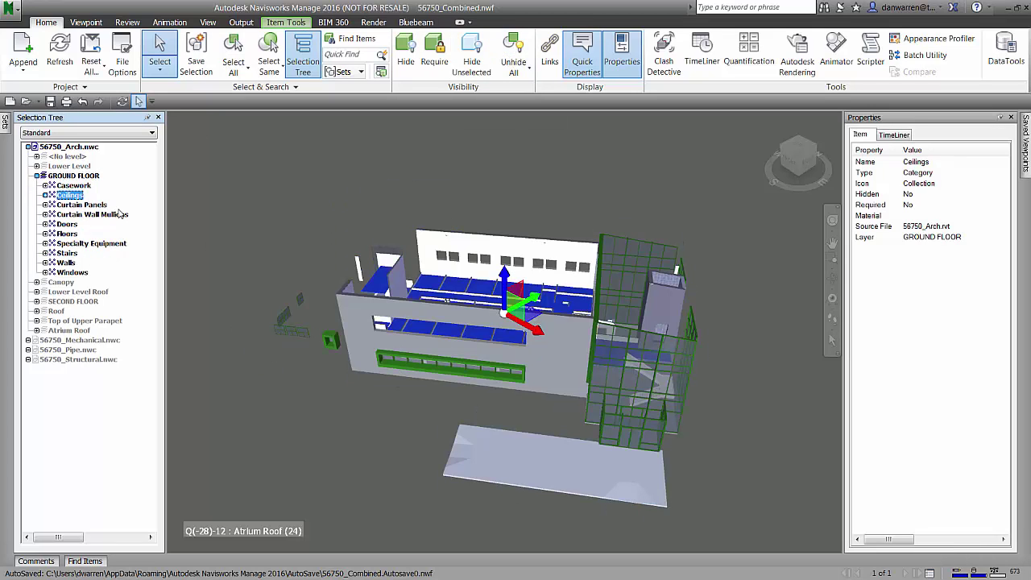
pyautogui.press('Down')
pyautogui.press('Down')
pyautogui.press('Down')
pyautogui.press('Down')
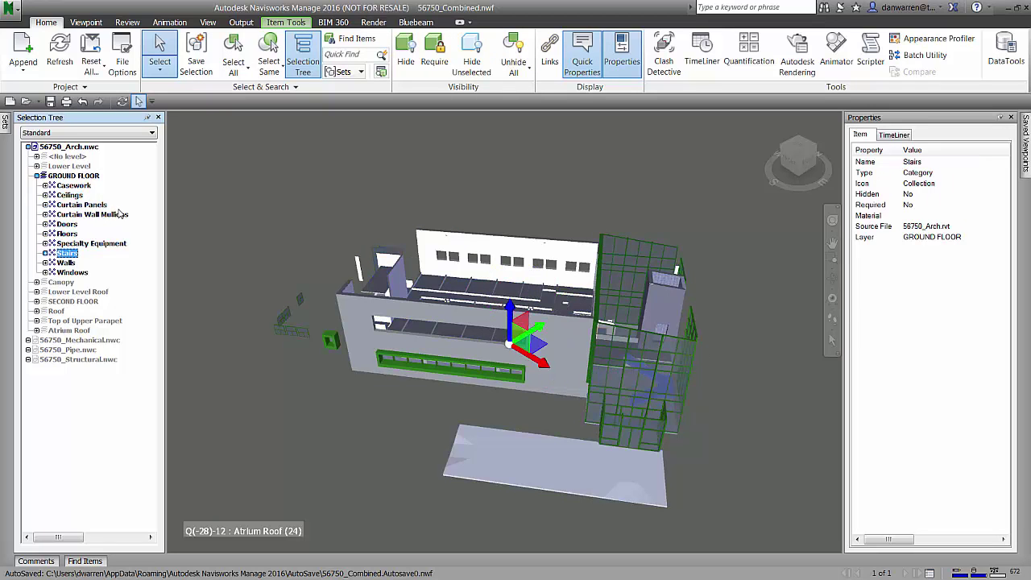
pyautogui.press('Down')
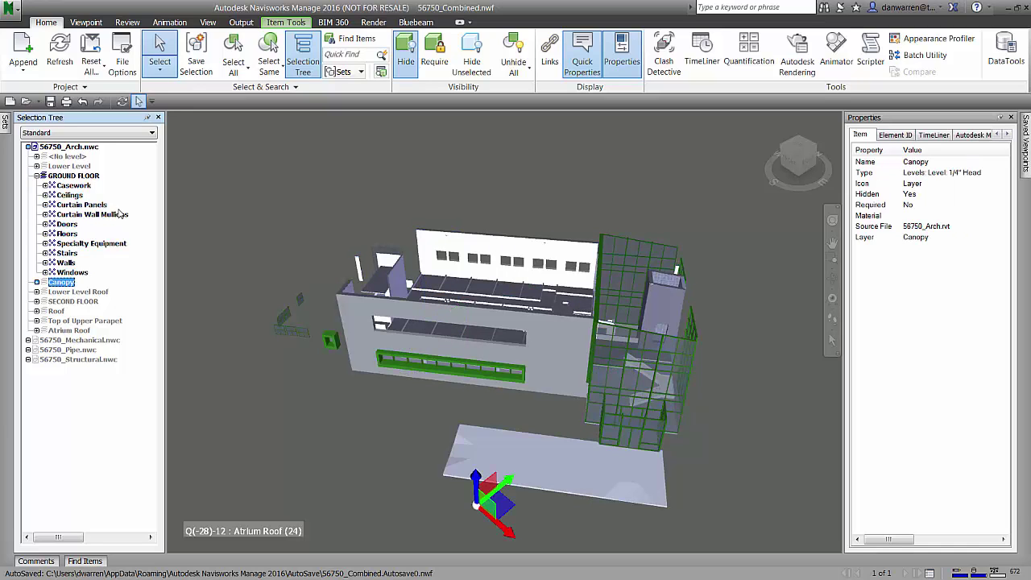
# Unhide all items so the full model shows, and select the Canopy level
pyautogui.click(75, 178)
pyautogui.click(511, 50)
pyautogui.click(69, 285)
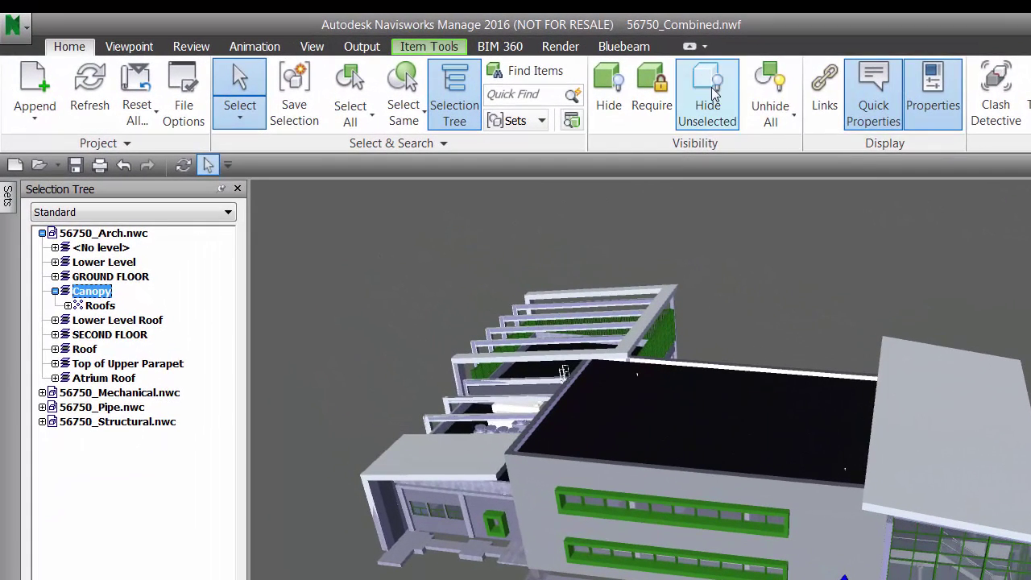
# Add Hide Unselected to the Quick Access Toolbar and display its keyboard key tip
pyautogui.rightClick(713, 91)
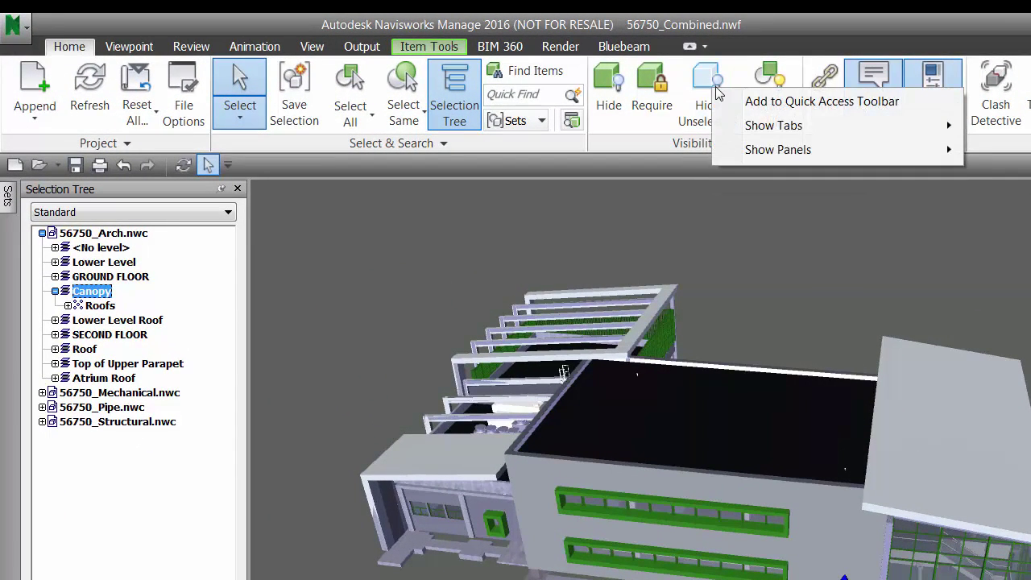
pyautogui.click(771, 102)
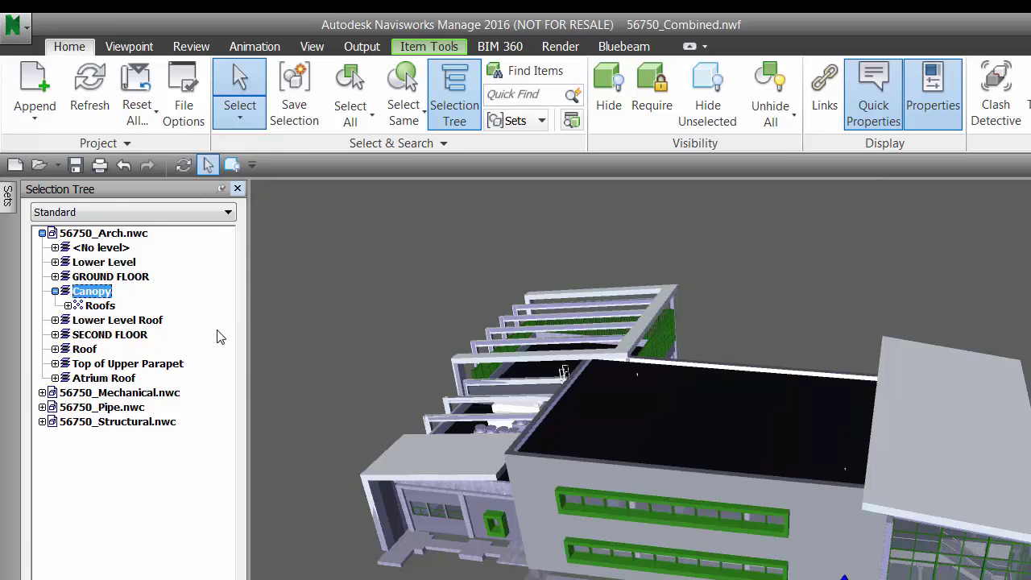
pyautogui.press('alt')
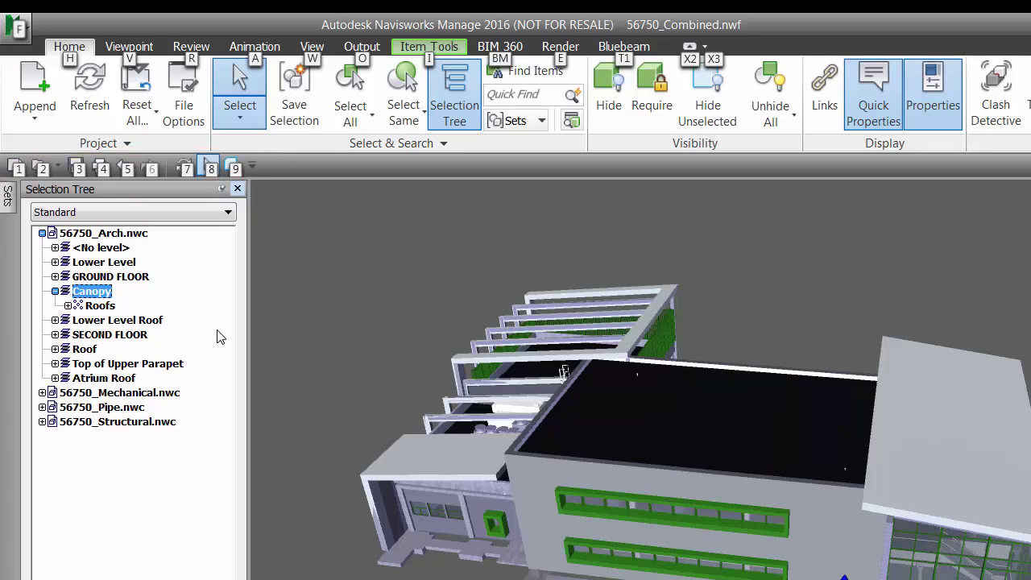
pyautogui.press('i')
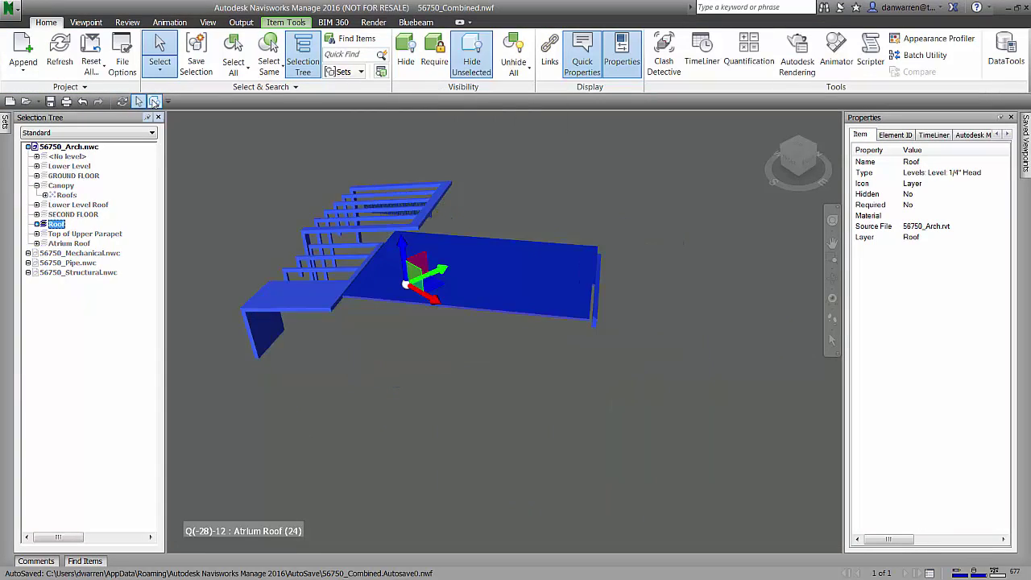
# Select the Top of Upper Parapet, Atrium Roof and Roof levels of the architectural model in turn
pyautogui.click(84, 233)
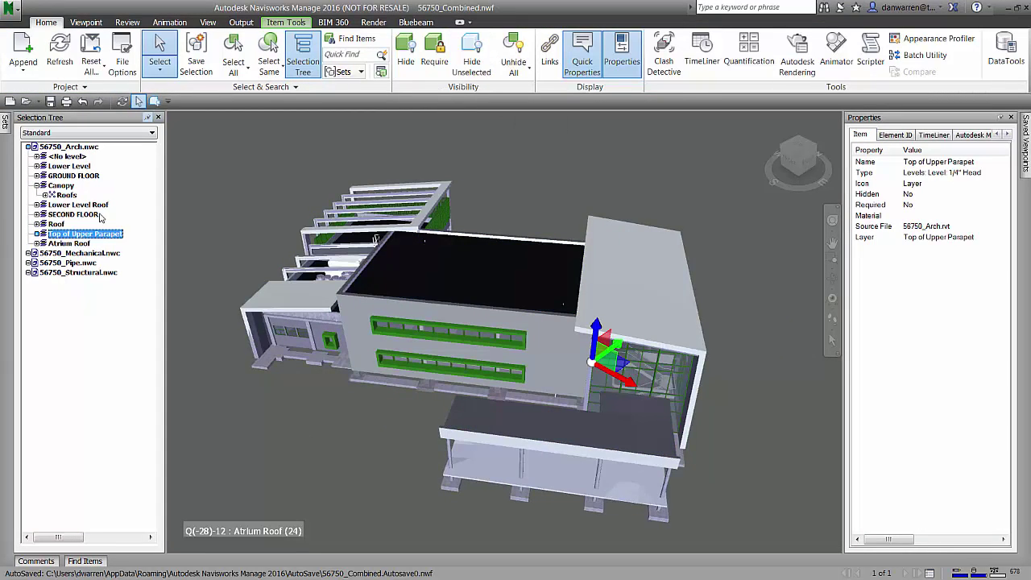
pyautogui.click(76, 243)
pyautogui.click(56, 223)
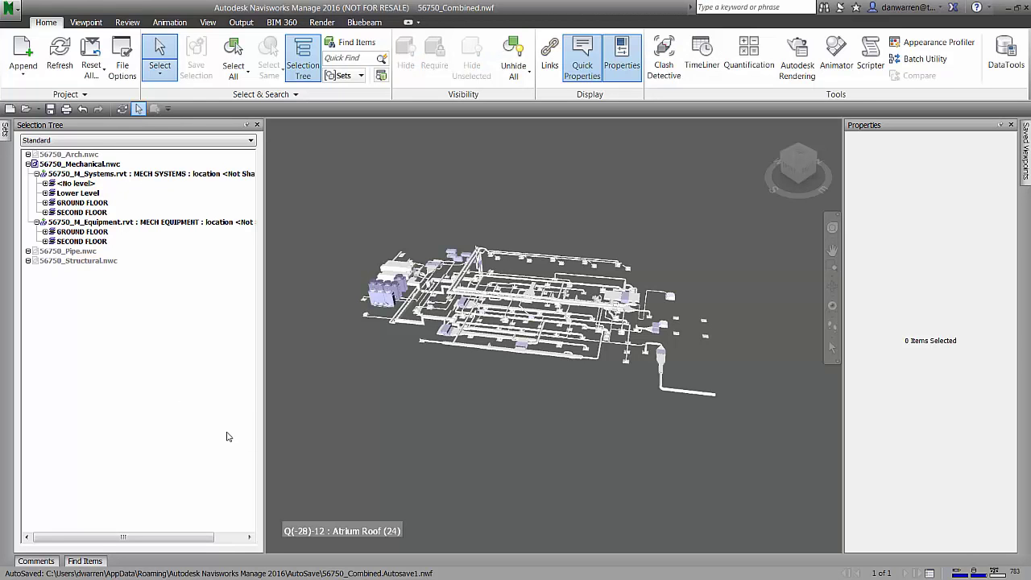
# Override the color of the 56750_M_Systems.rvt mechanical systems with orange
pyautogui.scroll(6, 455, 331)
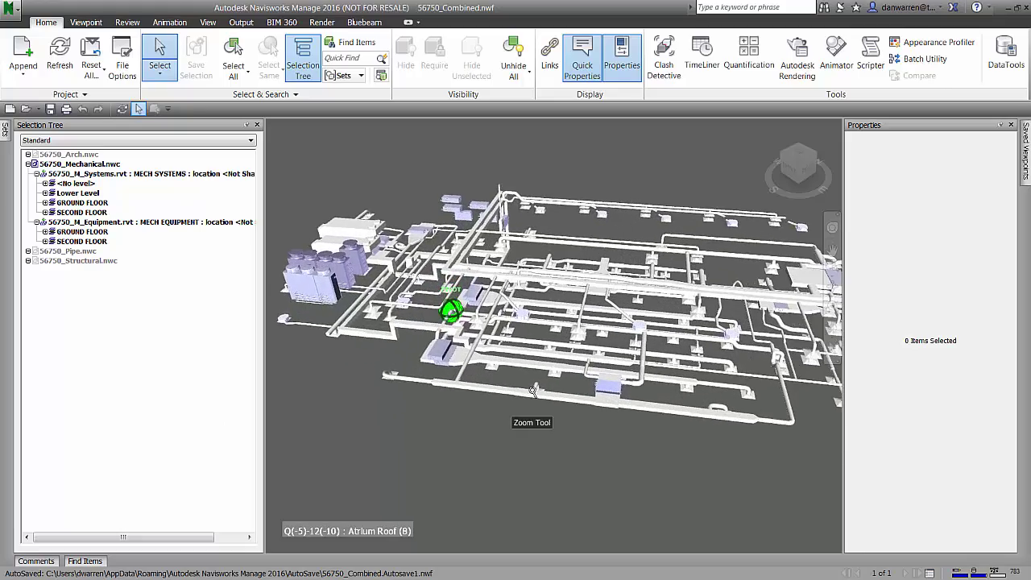
pyautogui.scroll(3, 443, 368)
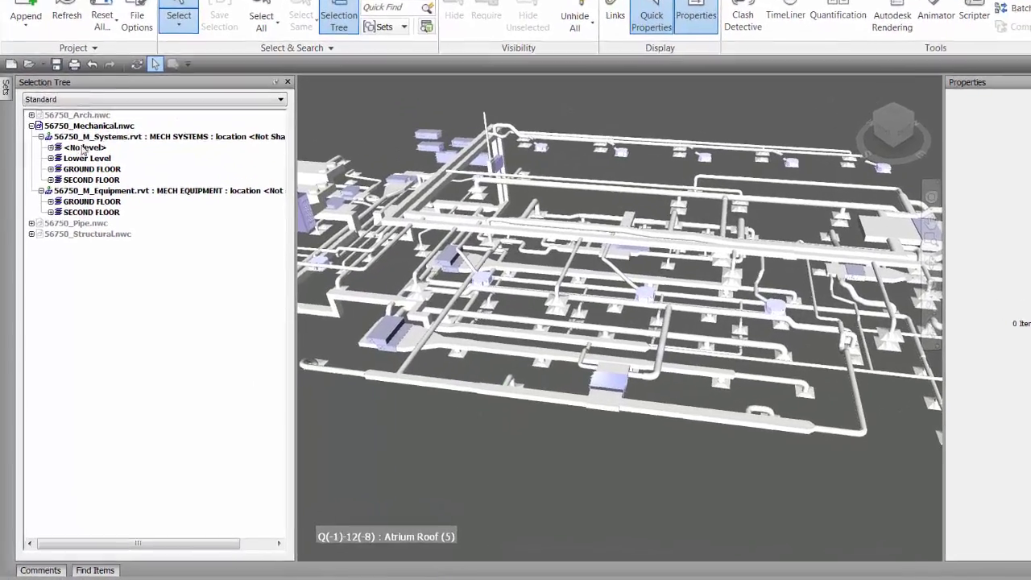
pyautogui.click(67, 174)
pyautogui.rightClick(83, 111)
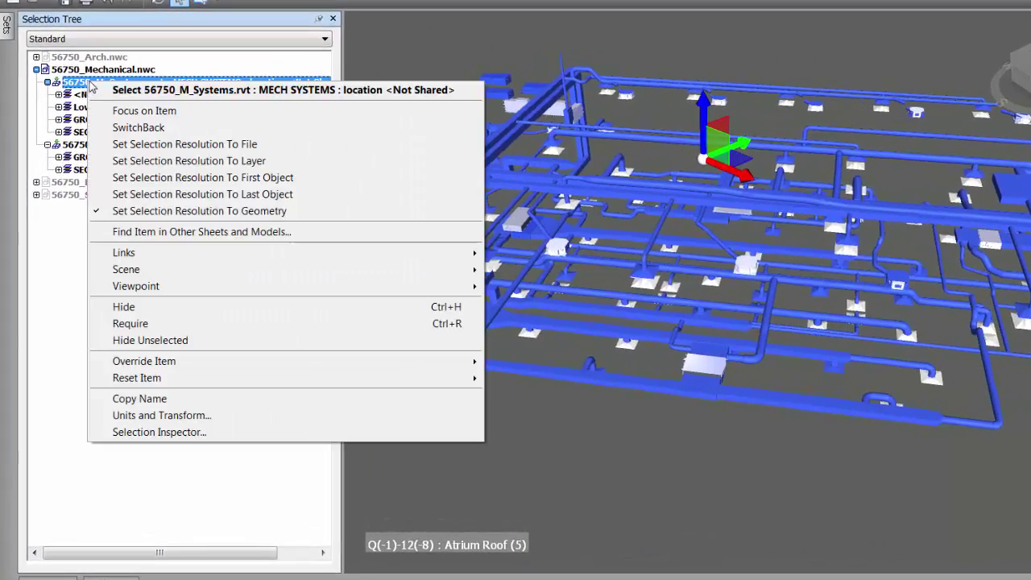
pyautogui.moveTo(319, 361)
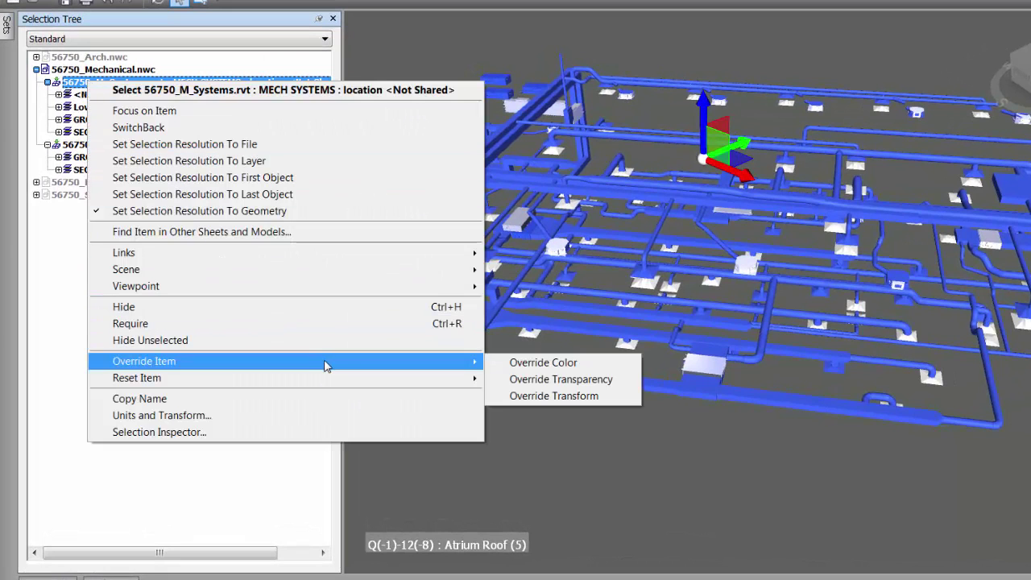
pyautogui.click(529, 361)
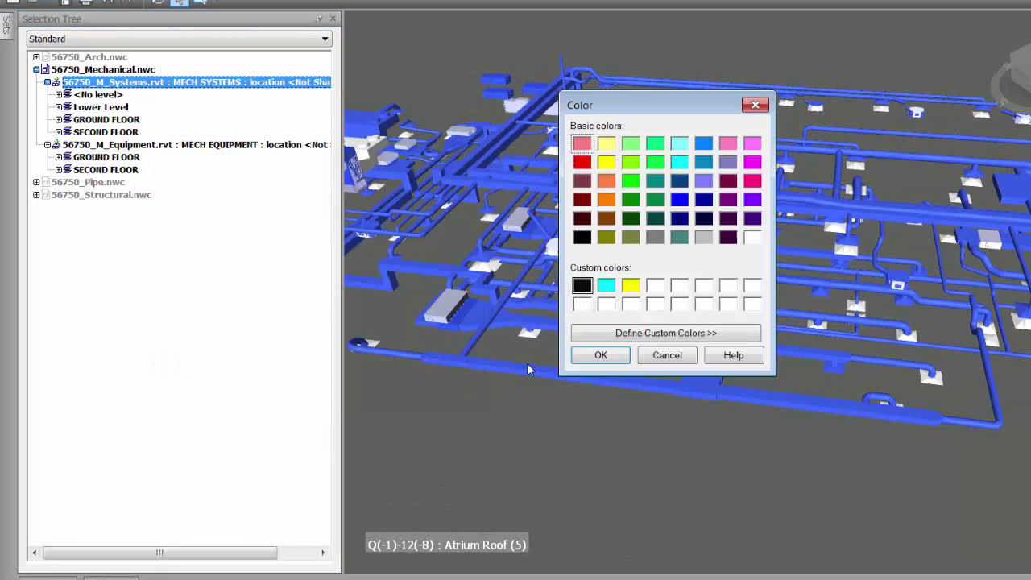
pyautogui.click(607, 181)
pyautogui.click(602, 355)
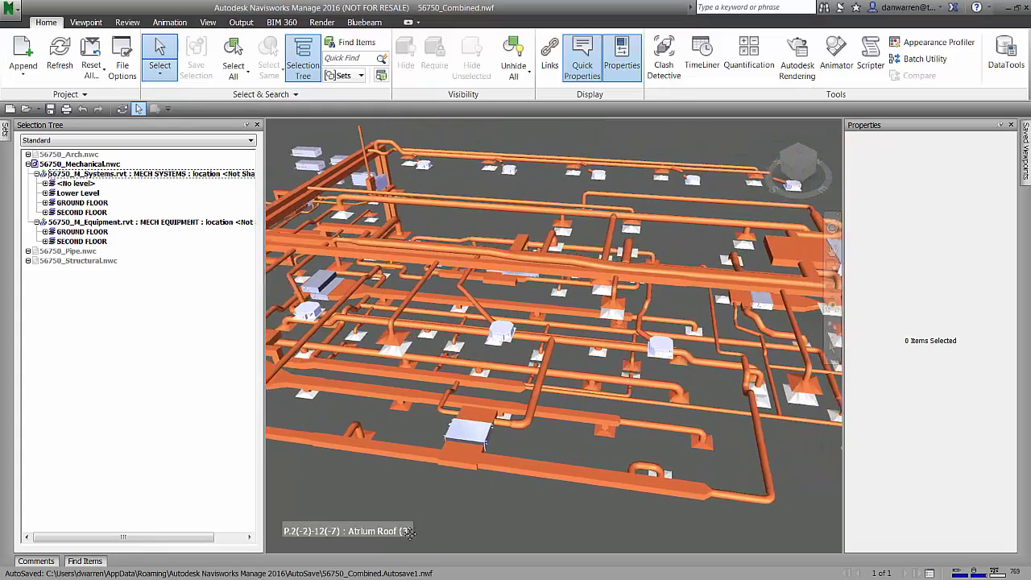
# Highlight the 56750_M_Equipment.rvt and 56750_M_Systems.rvt groups in turn to compare equipment with ductwork, then clear the selection
pyautogui.moveTo(410, 532); pyautogui.dragTo(346, 523, button='middle')
pyautogui.moveTo(403, 149); pyautogui.dragTo(712, 156, button='middle')
pyautogui.scroll(2, 477, 434)
pyautogui.click(94, 223)
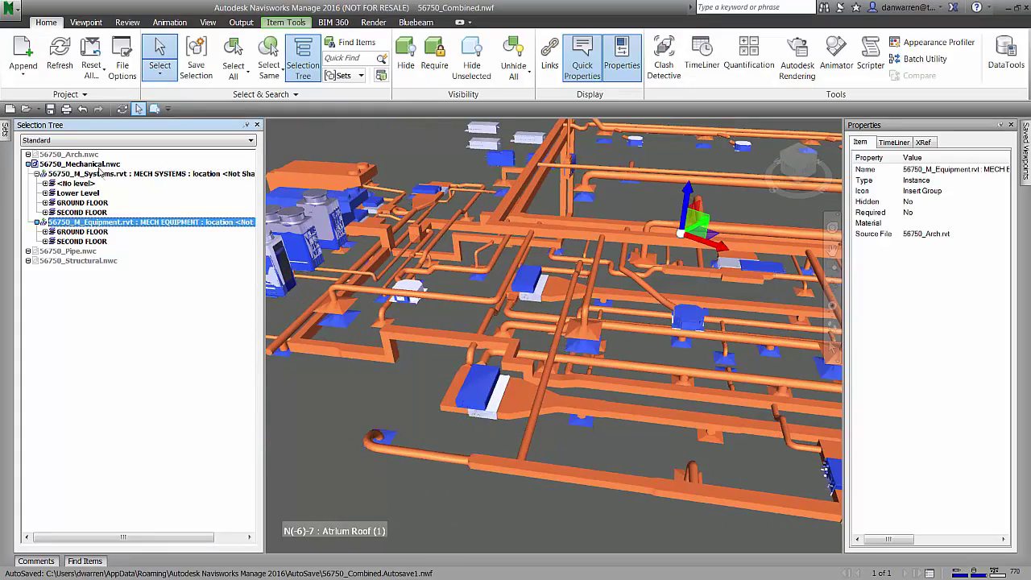
pyautogui.click(100, 174)
pyautogui.click(363, 392)
# Inspect the ERV unit among the second-floor mechanical equipment, clear the selection and collapse the 56750_M_Equipment.rvt branch
pyautogui.moveTo(363, 393); pyautogui.dragTo(554, 471, button='middle')
pyautogui.scroll(3, 520, 285)
pyautogui.keyDown('shift'); pyautogui.moveTo(387, 294); pyautogui.dragTo(290, 322, button='middle'); pyautogui.keyUp('shift')
pyautogui.click(392, 257)
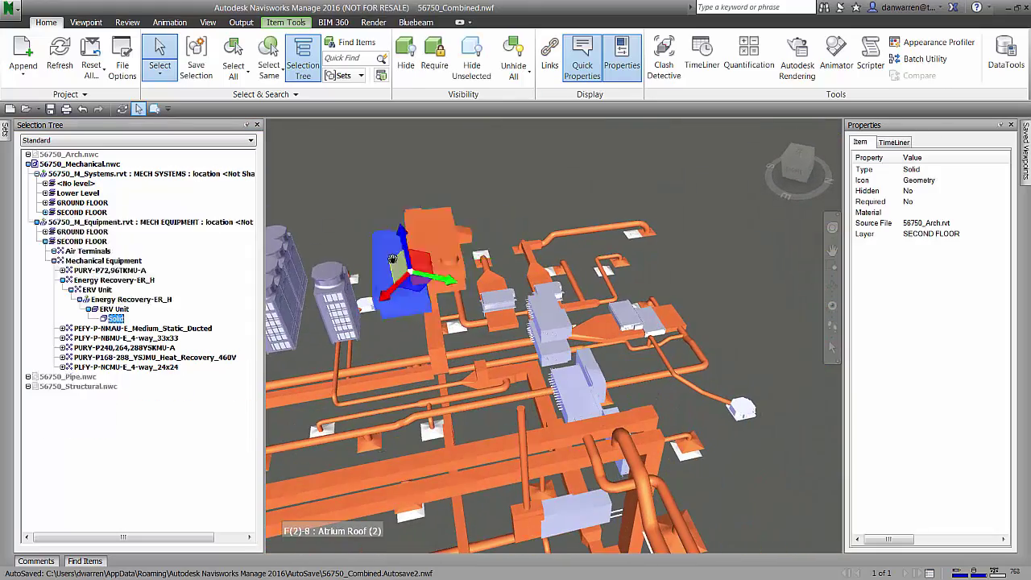
pyautogui.press('Escape')
pyautogui.click(36, 222)
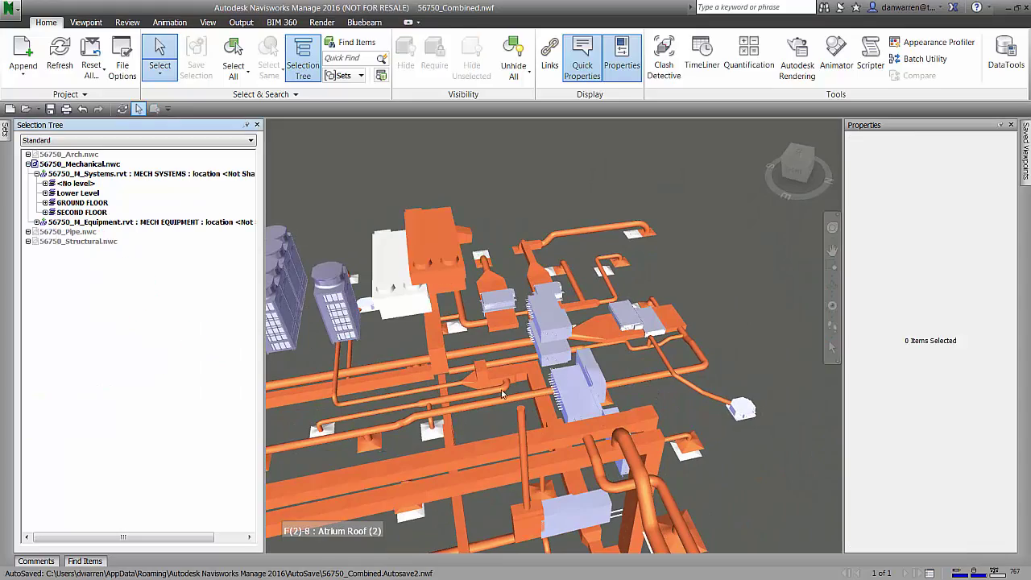
pyautogui.keyDown('shift'); pyautogui.moveTo(500, 397); pyautogui.dragTo(555, 313, button='middle'); pyautogui.keyUp('shift')
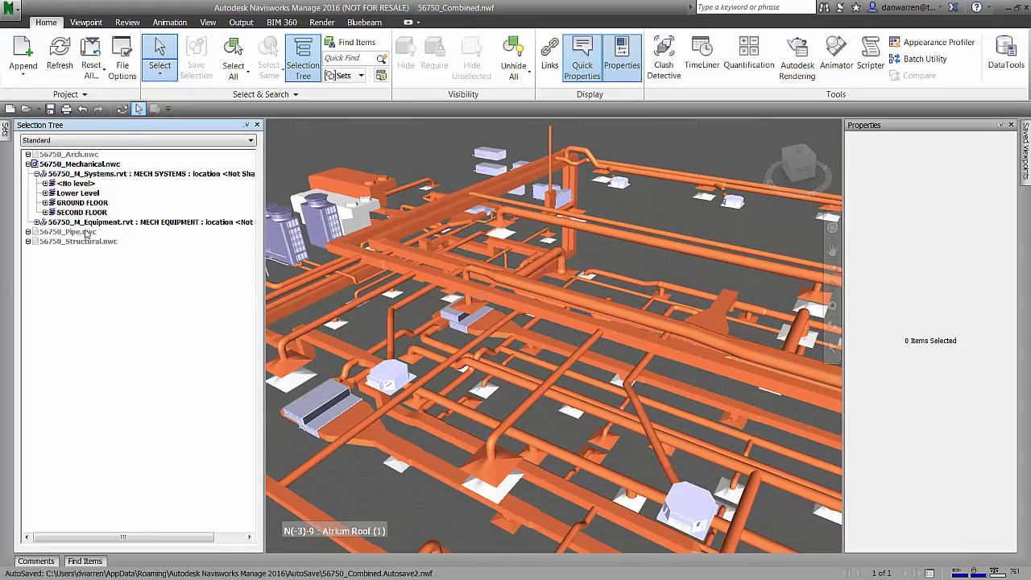
pyautogui.click(769, 148)
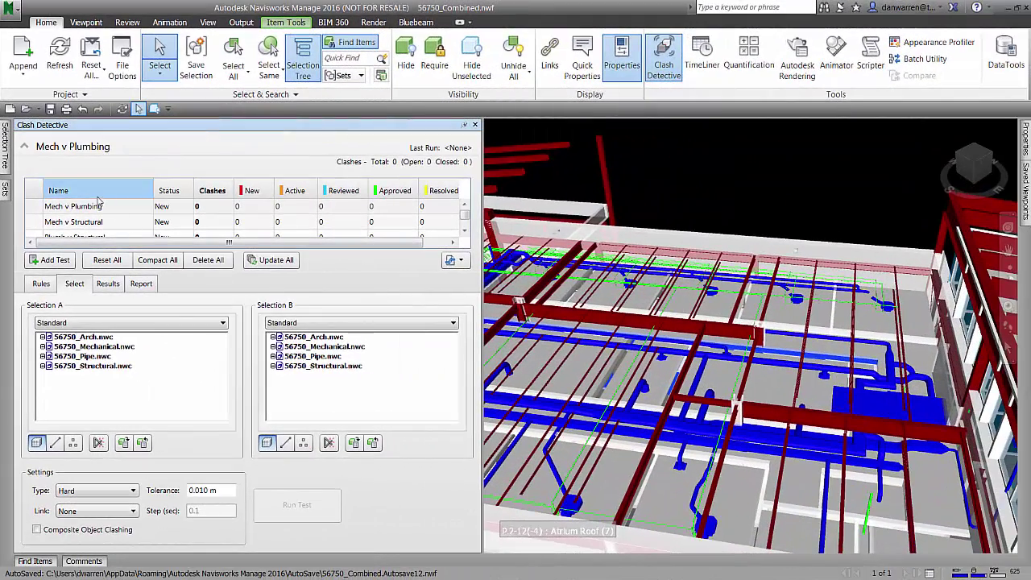
# Set up the Mech v Plumbing clash test using sets, with Mechanical Clash as Selection A and Plumbing Clash as Selection B
pyautogui.click(98, 207)
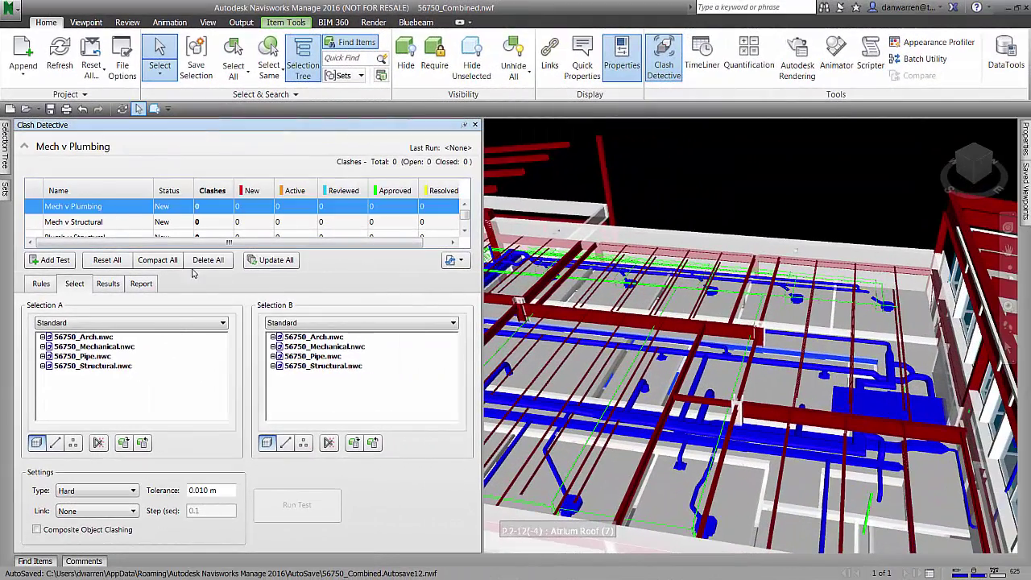
pyautogui.click(179, 323)
pyautogui.click(170, 360)
pyautogui.click(306, 323)
pyautogui.click(318, 360)
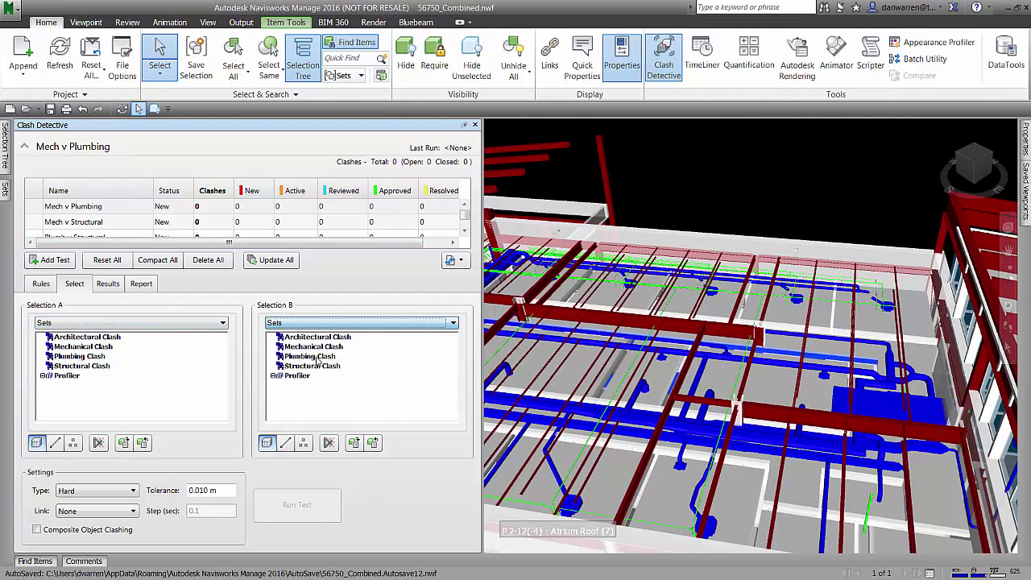
pyautogui.click(138, 347)
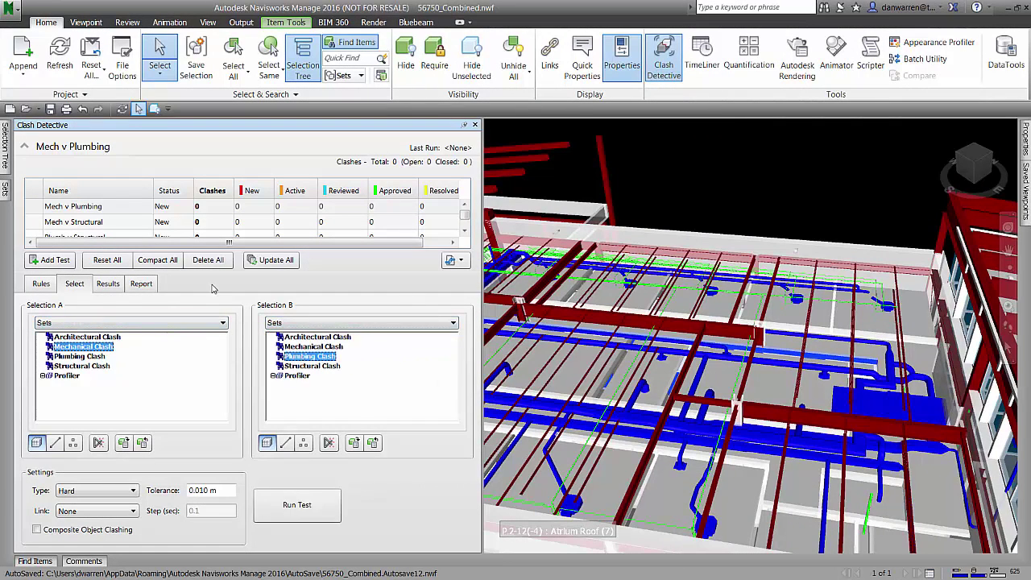
# Set up the Mech v Structural clash test using sets, with Mechanical Clash as Selection A and Structural Clash as Selection B
pyautogui.click(143, 222)
pyautogui.click(198, 325)
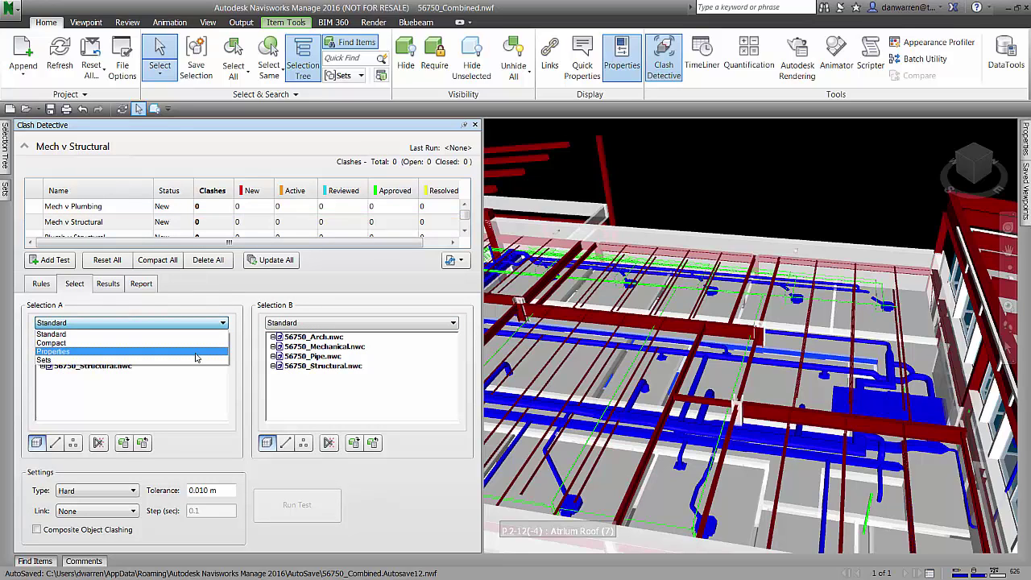
pyautogui.click(193, 359)
pyautogui.click(334, 323)
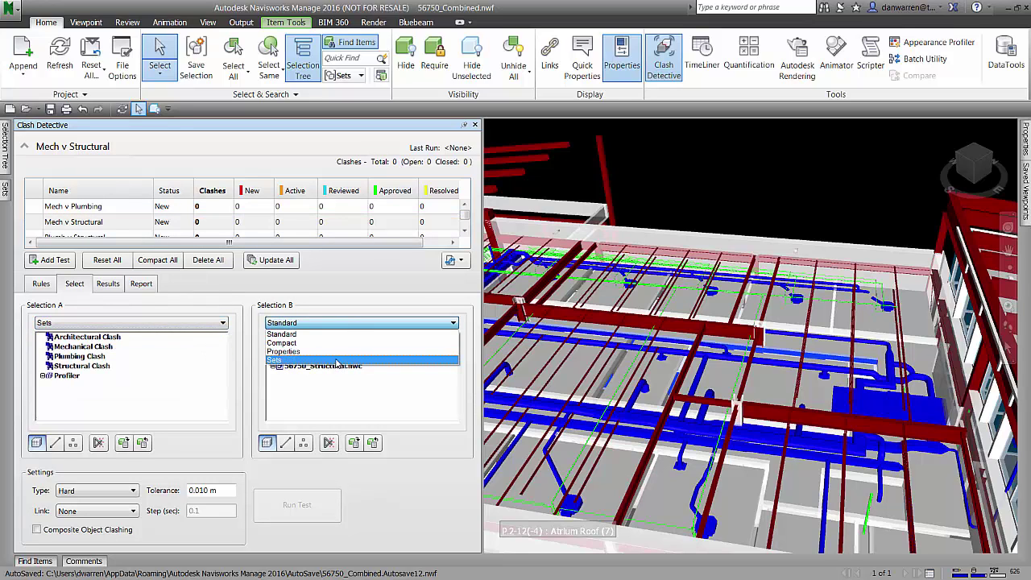
pyautogui.click(335, 361)
pyautogui.click(114, 350)
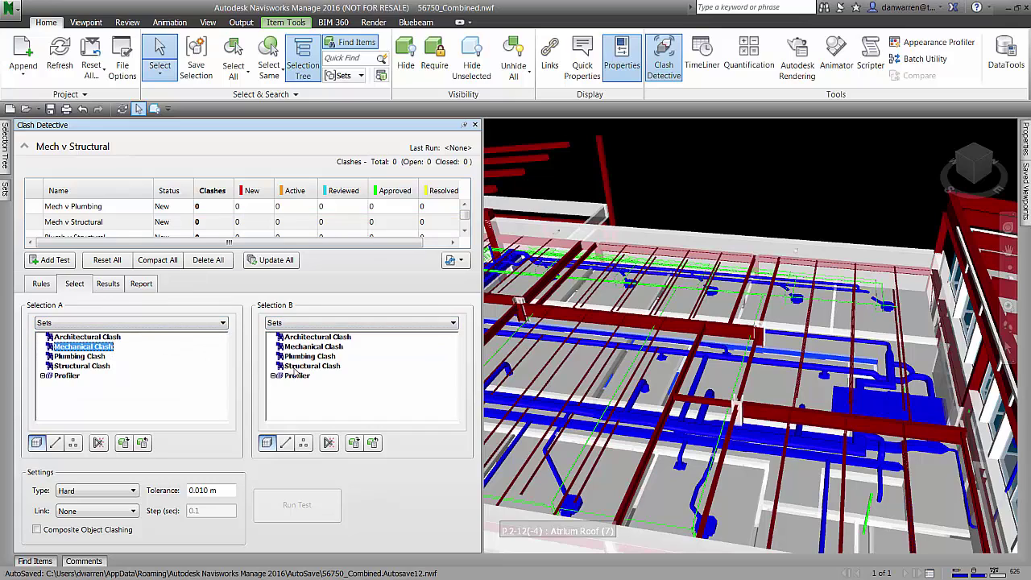
pyautogui.click(297, 367)
# Set up the Plumb v Structural test using sets, Plumbing Clash as Selection A and Structural Clash as Selection B, and update all tests
pyautogui.click(138, 237)
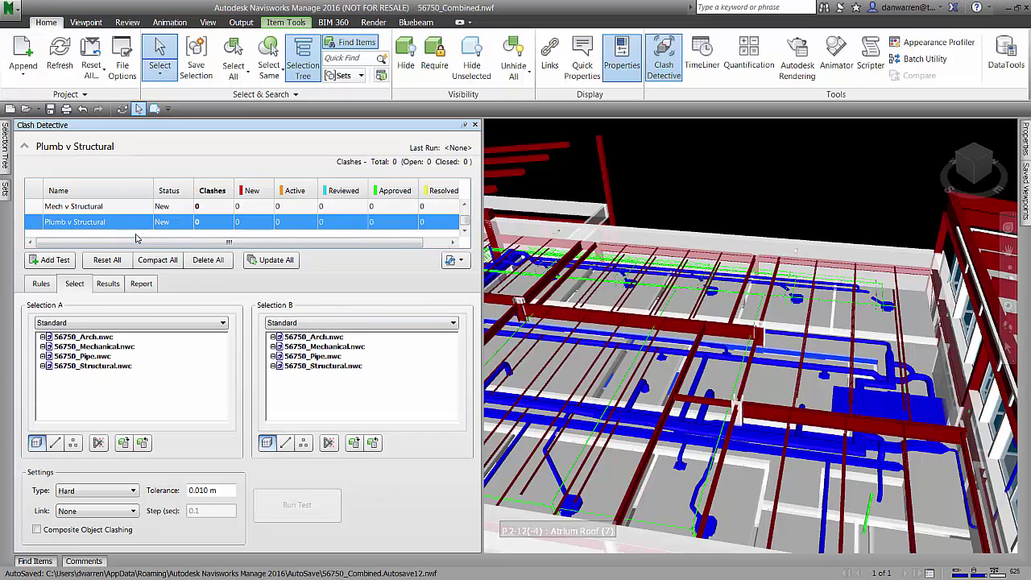
pyautogui.click(126, 325)
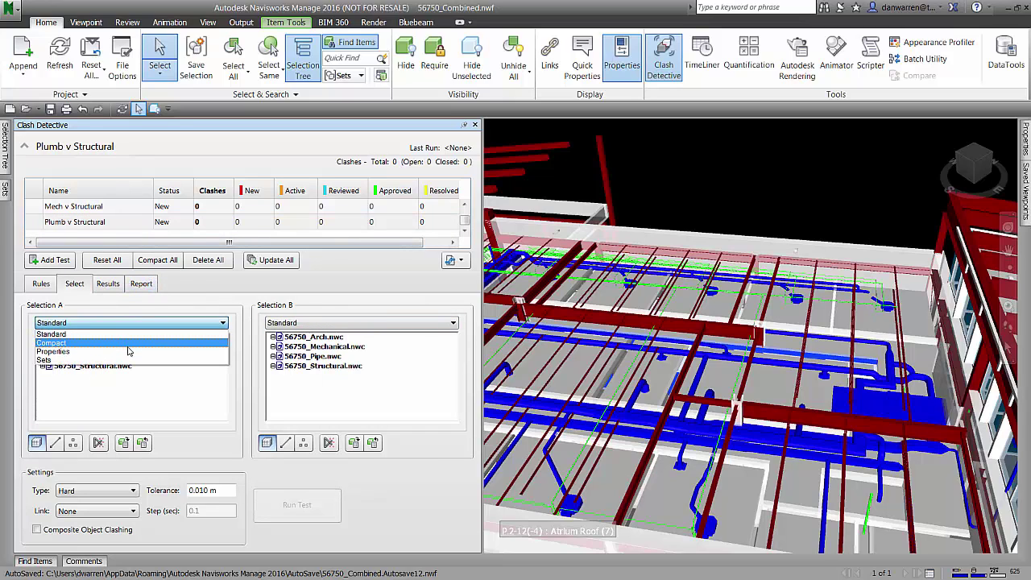
pyautogui.click(123, 361)
pyautogui.click(355, 322)
pyautogui.click(311, 361)
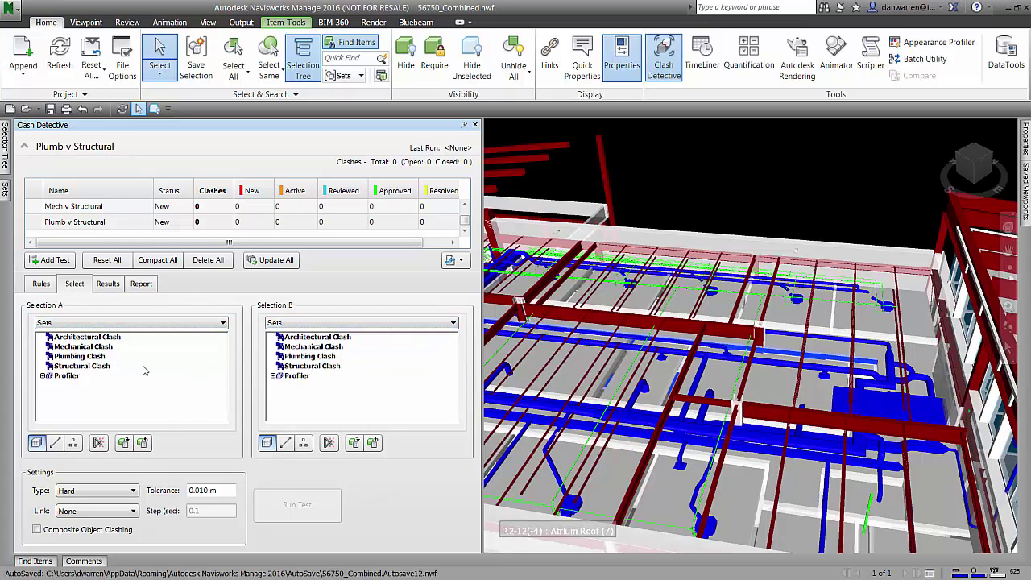
pyautogui.click(91, 357)
pyautogui.click(306, 367)
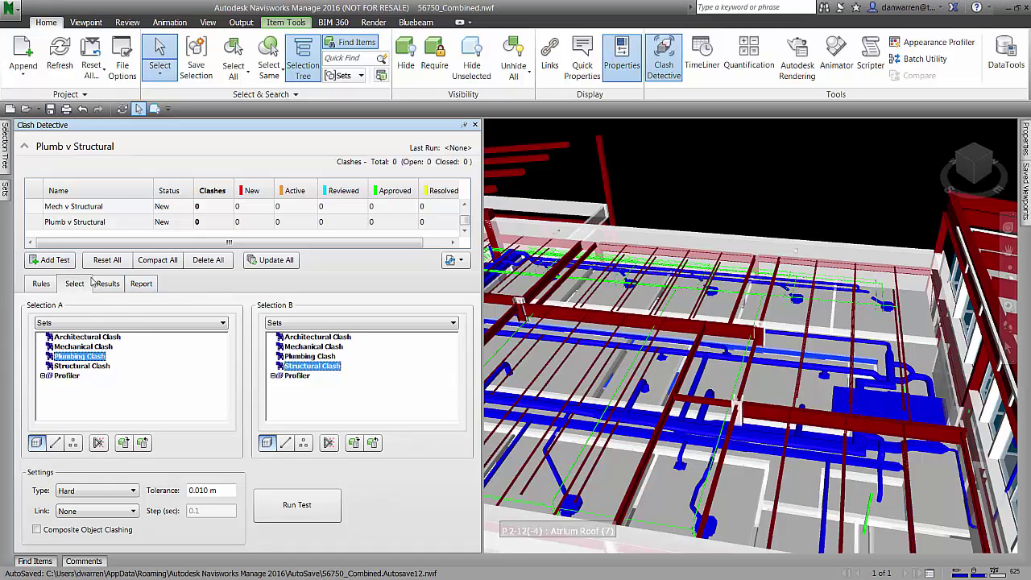
pyautogui.click(271, 259)
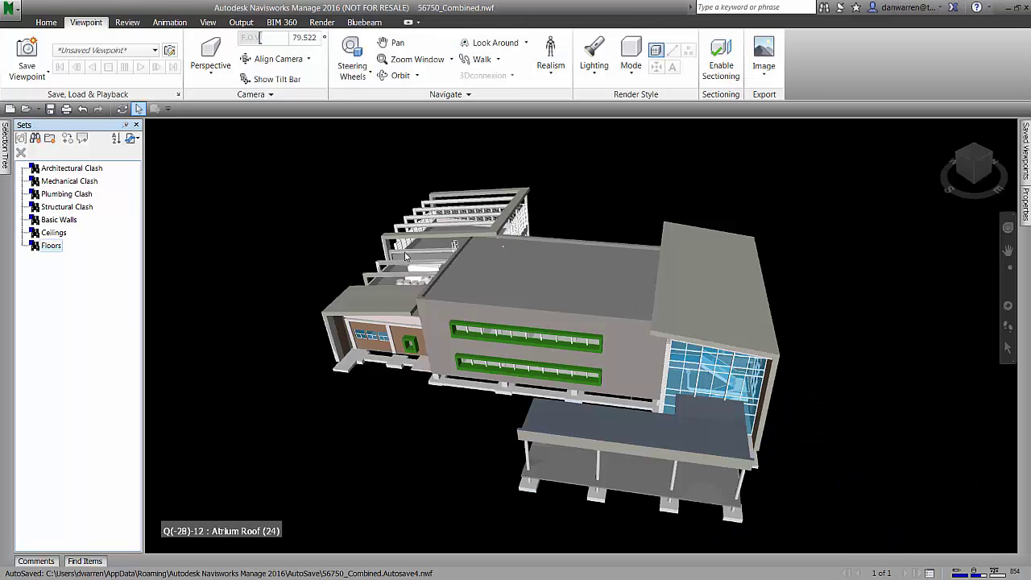
# In the Appearance Profiler, refresh the sets, test the Basic Walls selection and add it in white with 40% transparency
pyautogui.click(46, 22)
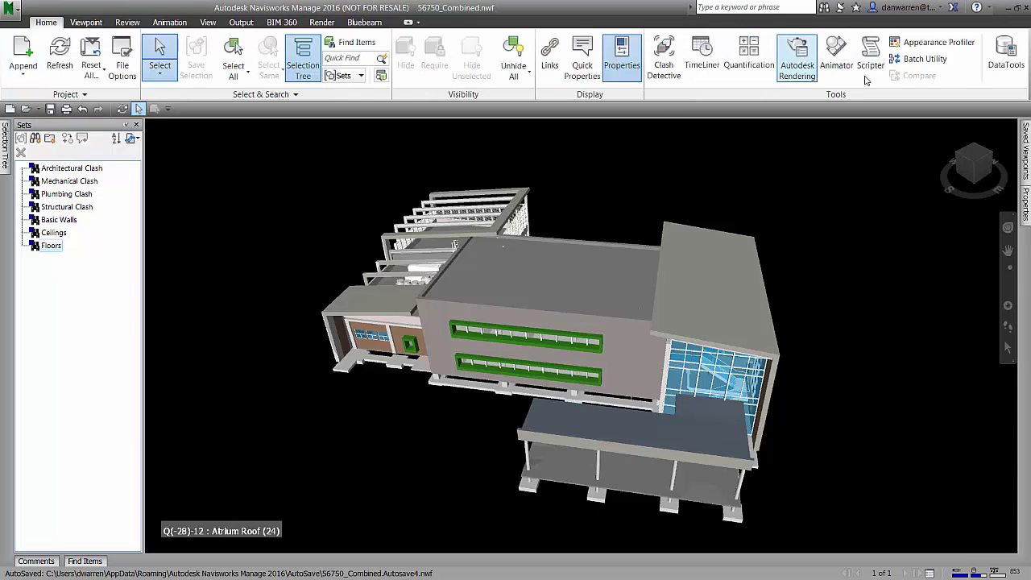
pyautogui.click(947, 47)
pyautogui.click(392, 342)
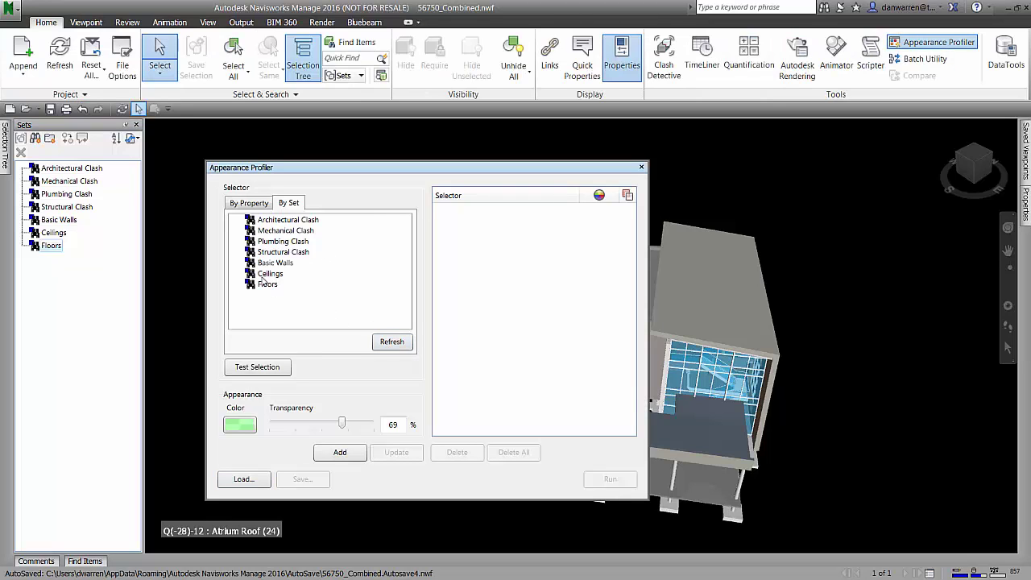
pyautogui.click(270, 264)
pyautogui.click(239, 424)
pyautogui.click(580, 234)
pyautogui.click(464, 324)
pyautogui.moveTo(341, 424); pyautogui.dragTo(315, 427)
pyautogui.doubleClick(392, 425)
pyautogui.write('40')
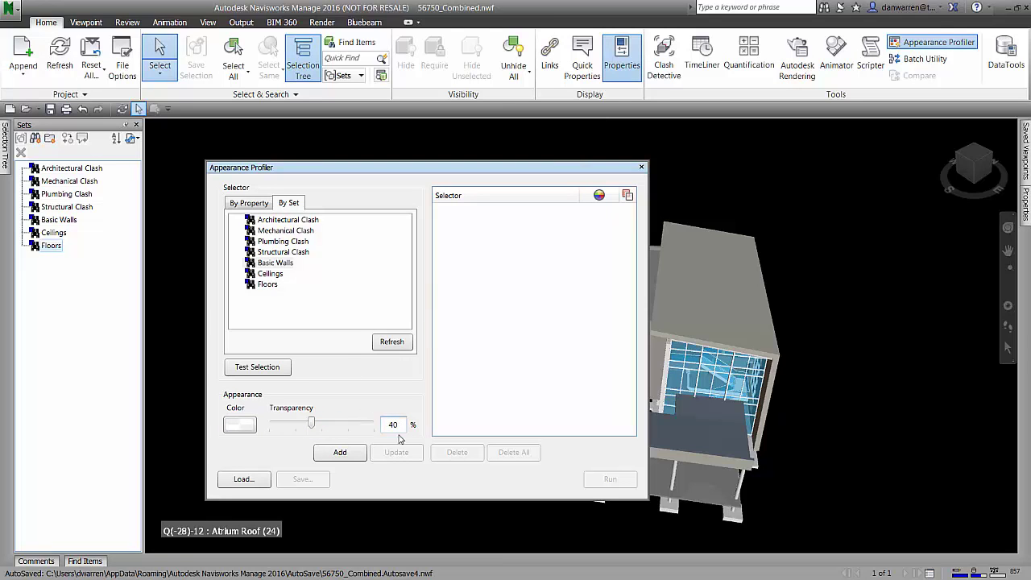
pyautogui.click(270, 367)
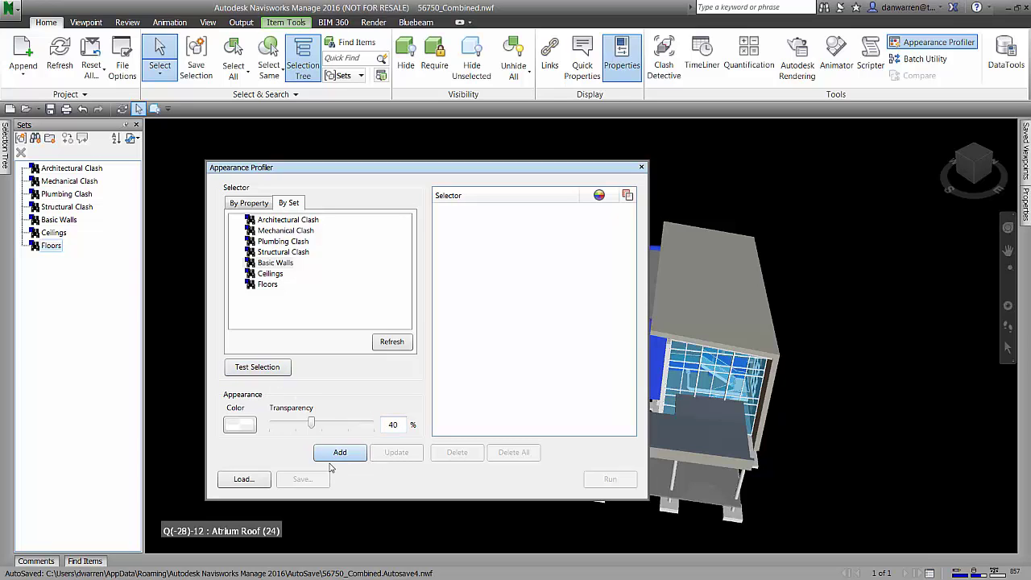
pyautogui.click(339, 453)
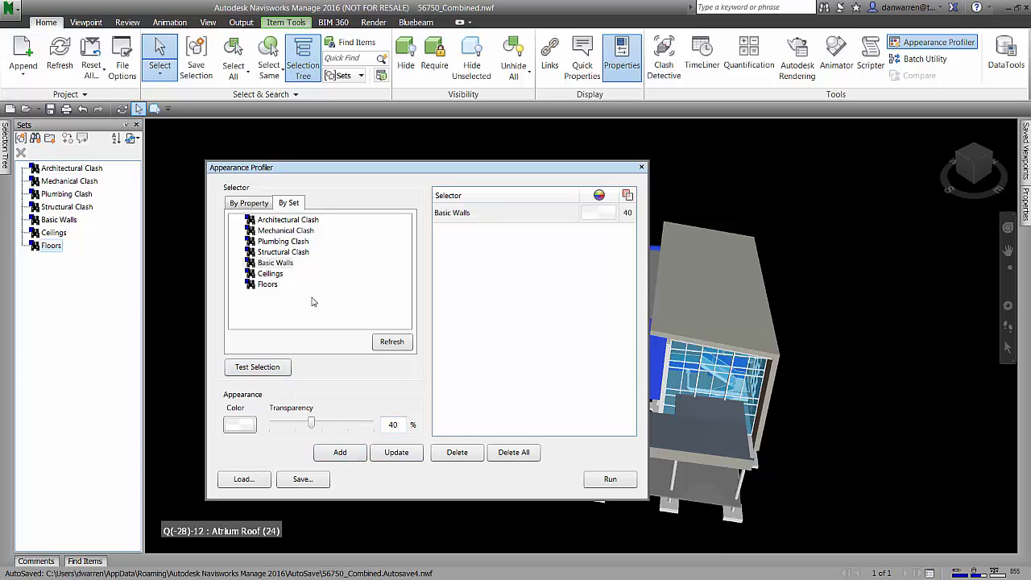
# Add the Ceilings set to the Appearance Profiler in light grey with 0% transparency
pyautogui.click(270, 275)
pyautogui.click(240, 425)
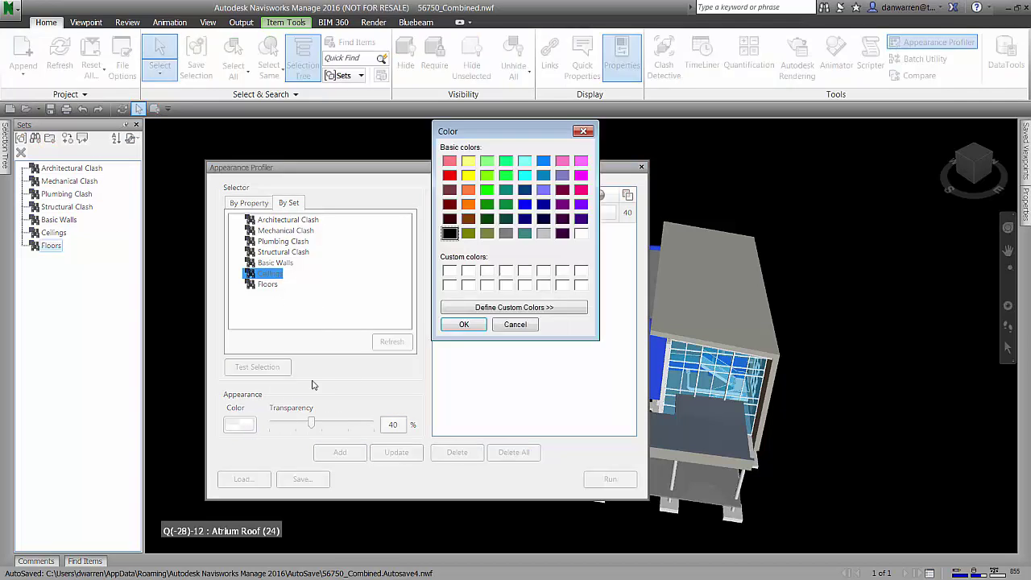
pyautogui.click(545, 234)
pyautogui.click(464, 323)
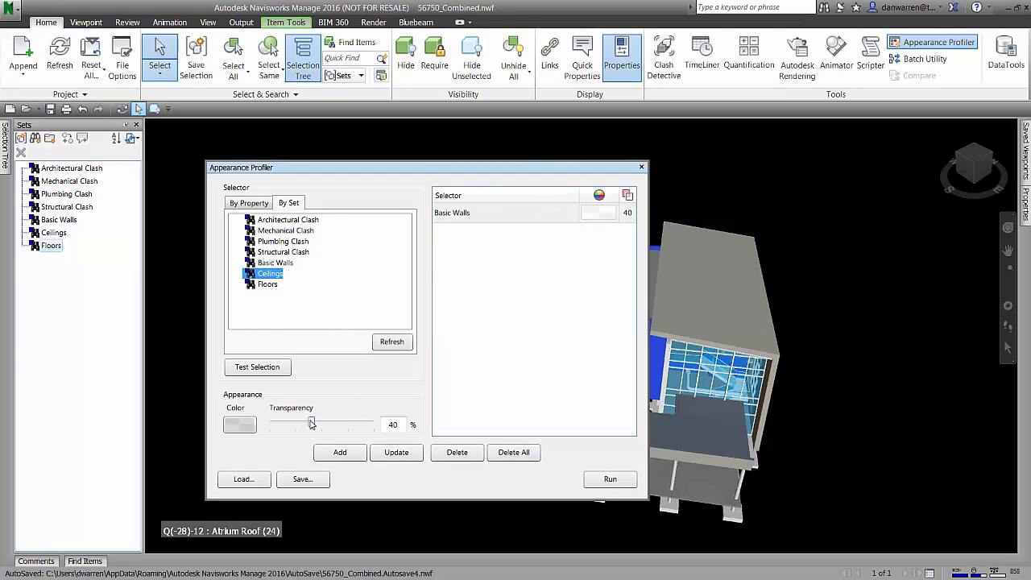
pyautogui.moveTo(312, 424); pyautogui.dragTo(270, 425)
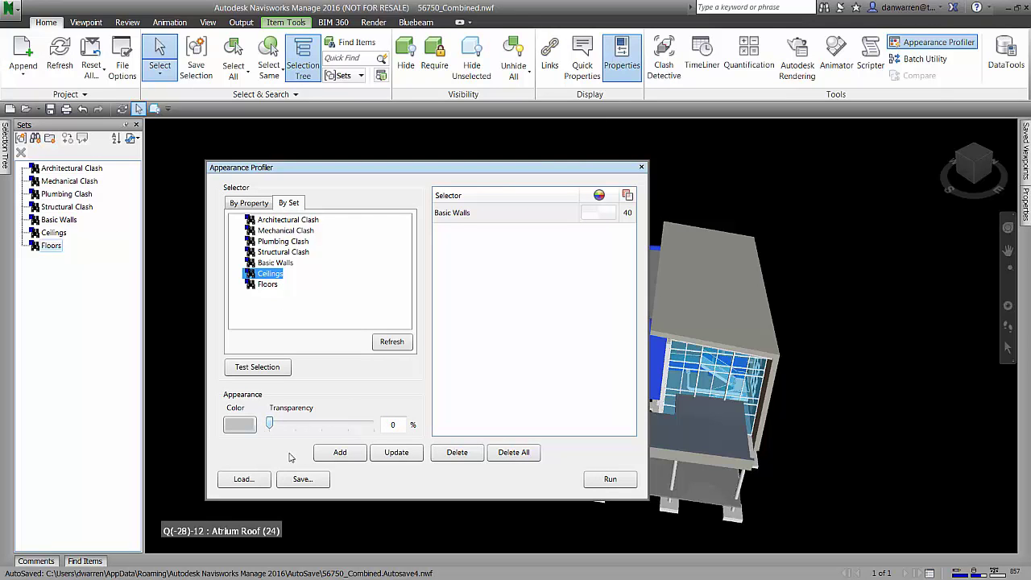
pyautogui.click(340, 453)
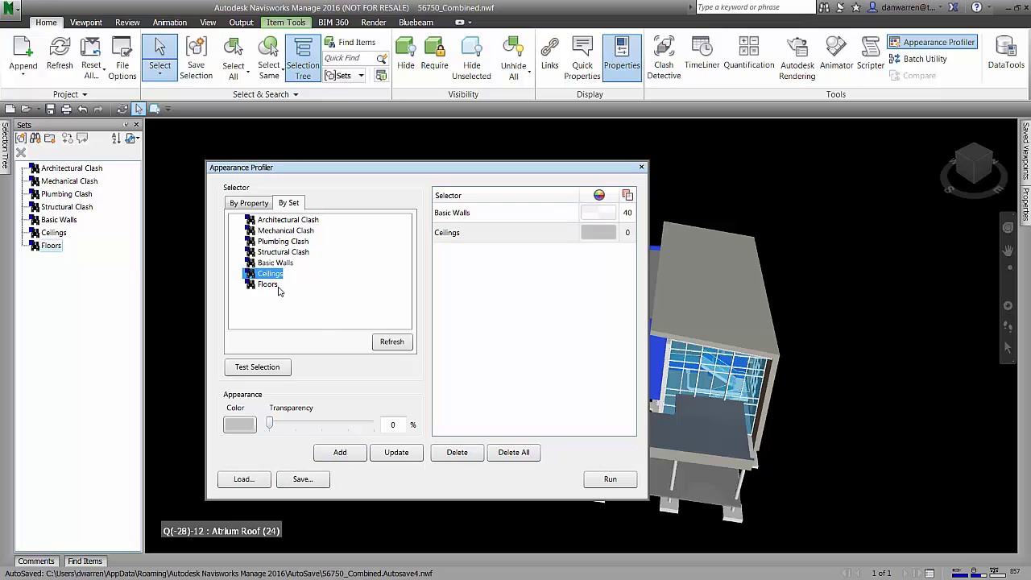
# Add the Mechanical Clash set to the Appearance Profiler in blue with 0% transparency
pyautogui.click(288, 231)
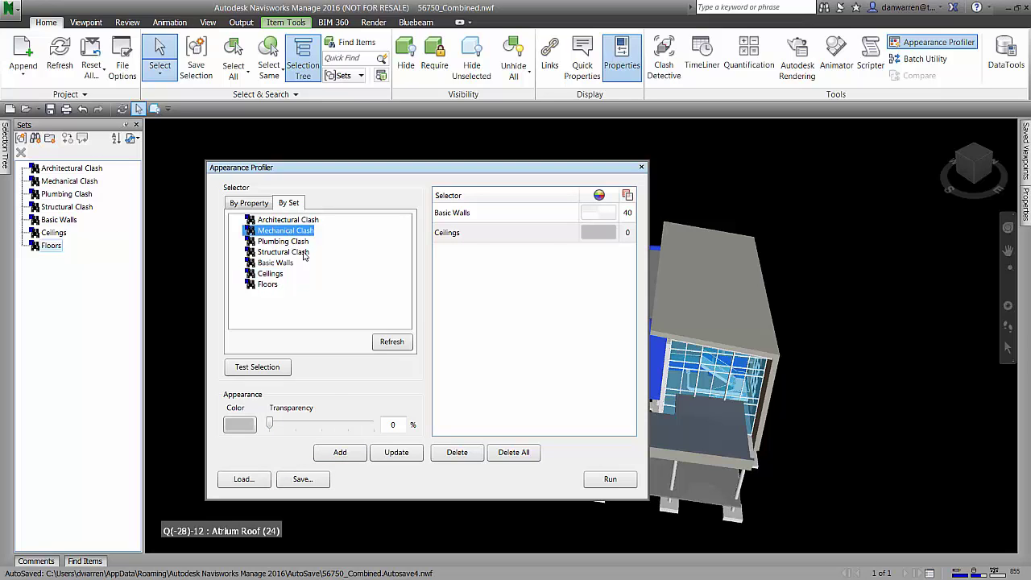
pyautogui.click(240, 424)
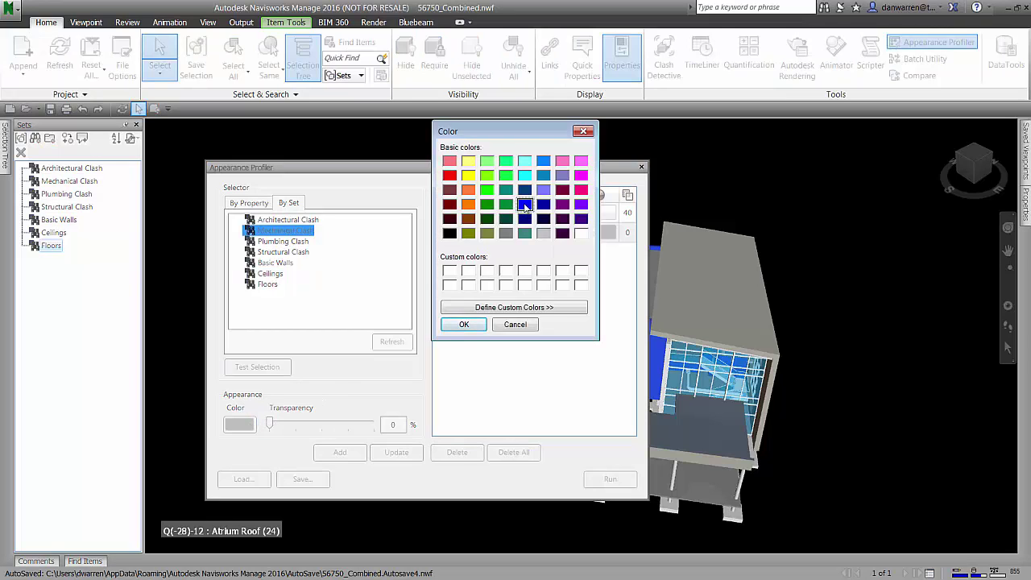
pyautogui.click(456, 327)
pyautogui.click(337, 453)
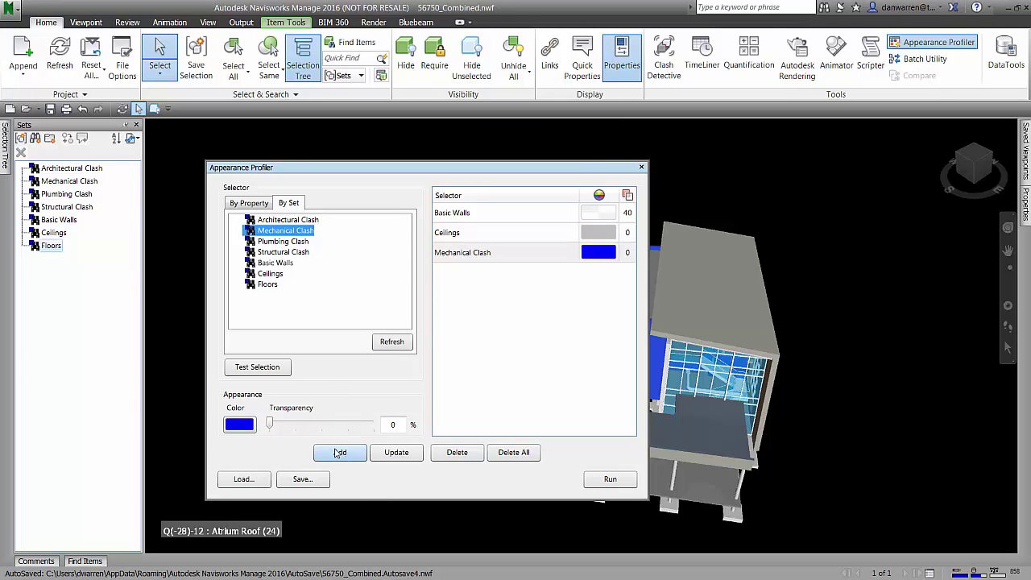
# Add the Plumbing Clash set to the Appearance Profiler in bright green
pyautogui.click(290, 241)
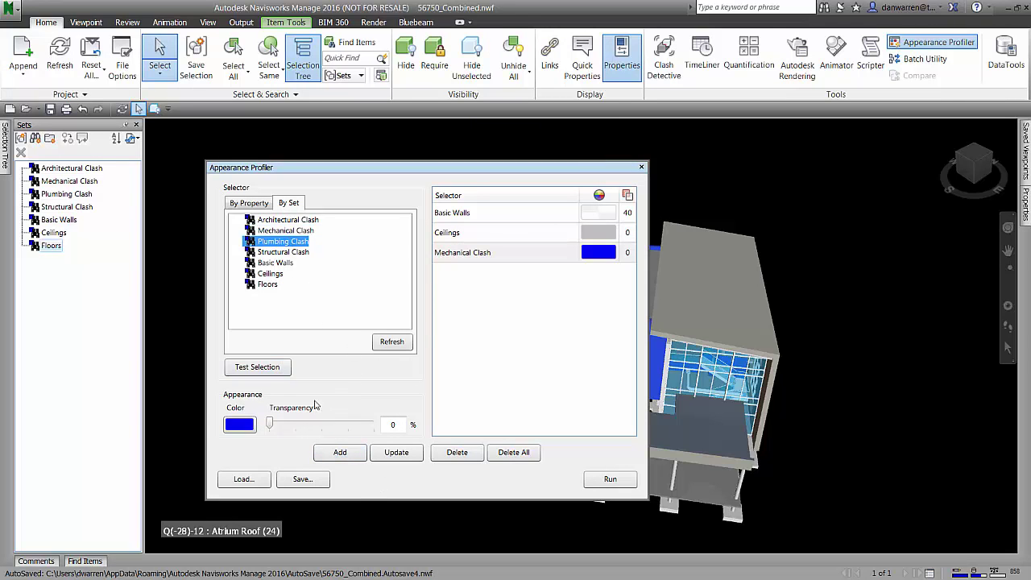
pyautogui.click(240, 426)
pyautogui.click(488, 191)
pyautogui.click(464, 323)
pyautogui.click(351, 455)
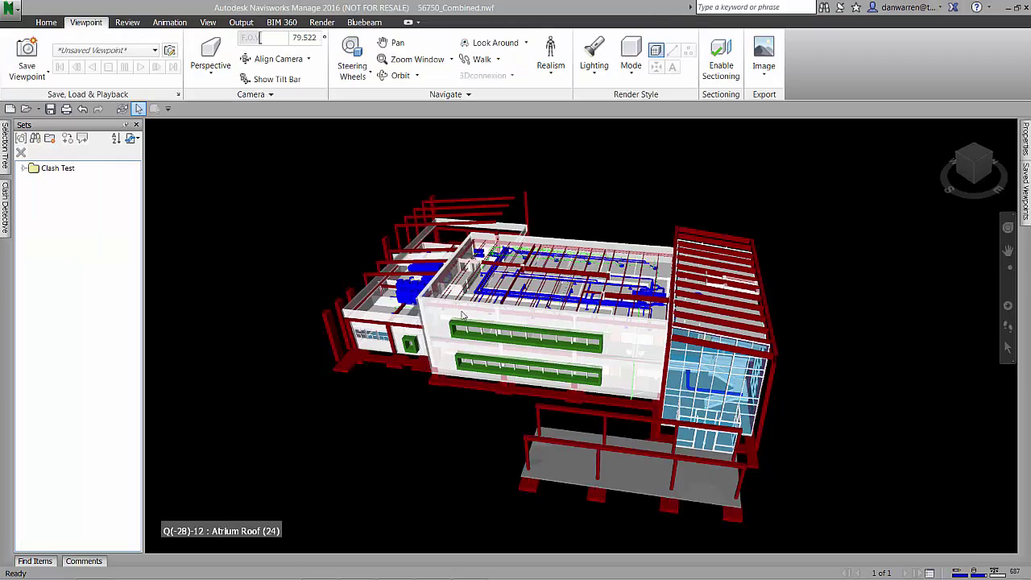
# Enable sectioning with the top-aligned Plane 1 and inspect the exposed ductwork, piping and framing inside the building
pyautogui.click(721, 63)
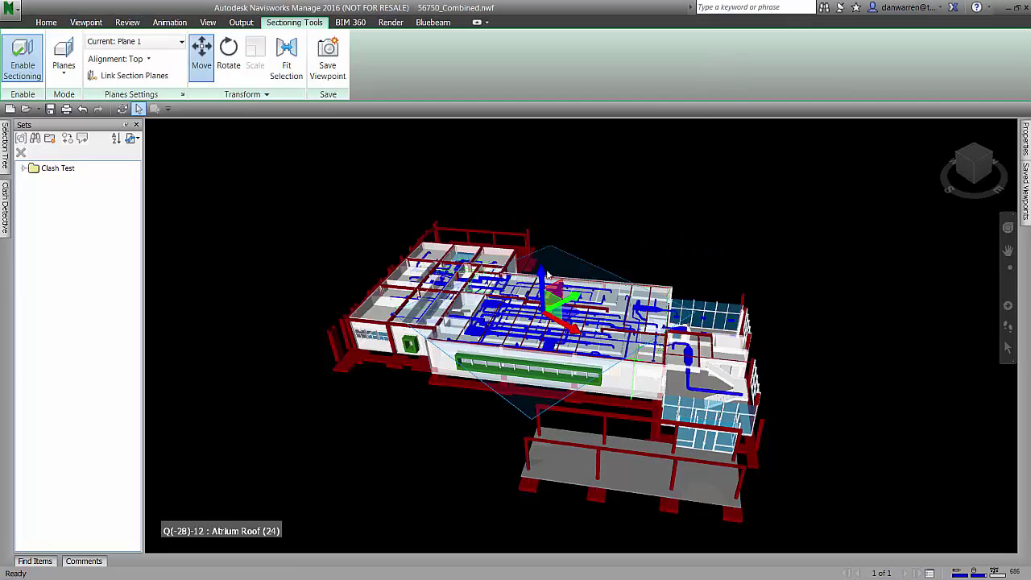
pyautogui.scroll(8, 456, 419)
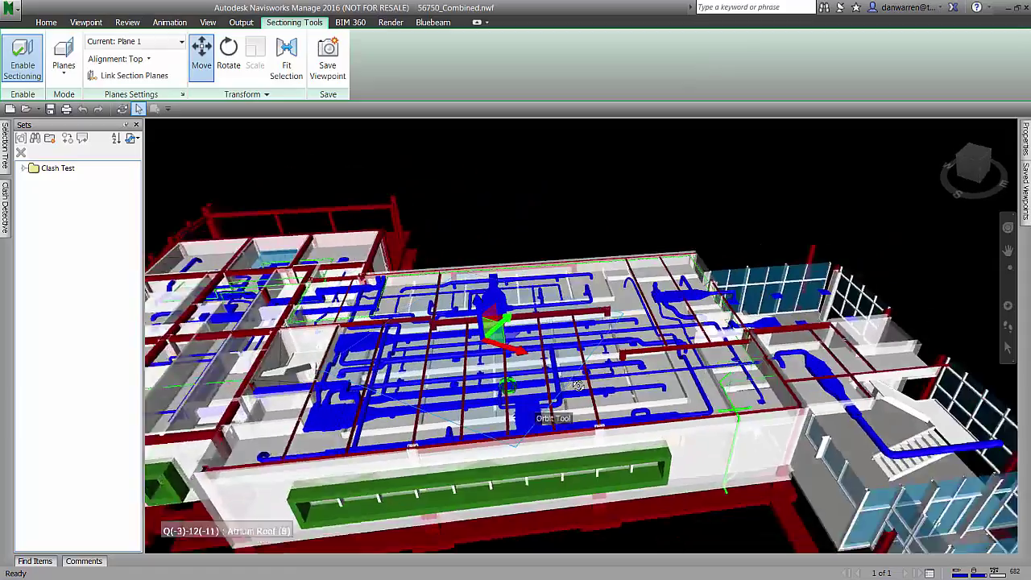
pyautogui.keyDown('shift'); pyautogui.moveTo(577, 385); pyautogui.dragTo(620, 378, button='middle'); pyautogui.keyUp('shift')
pyautogui.scroll(2, 532, 367)
pyautogui.moveTo(532, 367); pyautogui.dragTo(735, 323, button='middle')
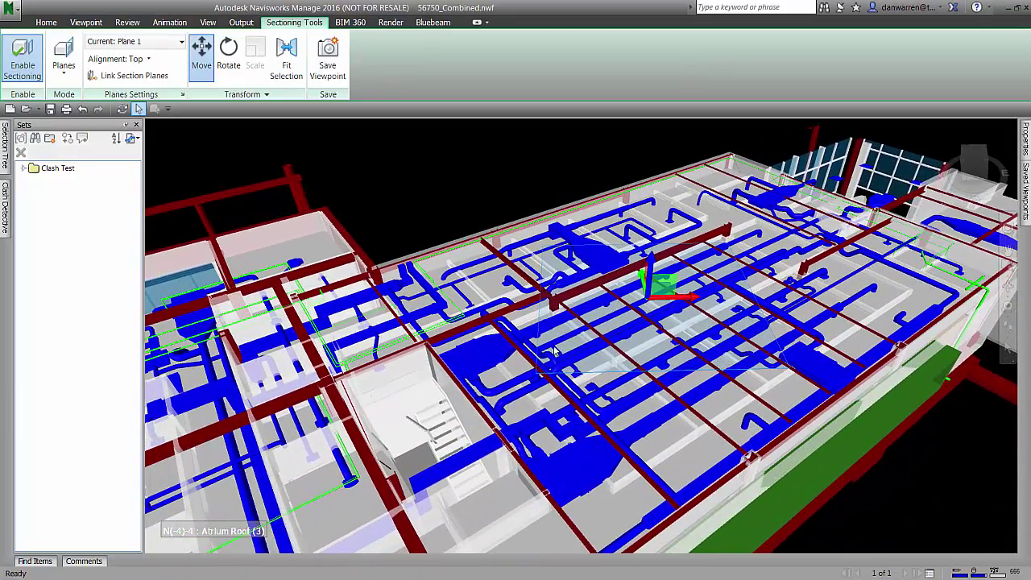
pyautogui.scroll(-2, 637, 354)
pyautogui.moveTo(632, 361); pyautogui.dragTo(452, 359, button='middle')
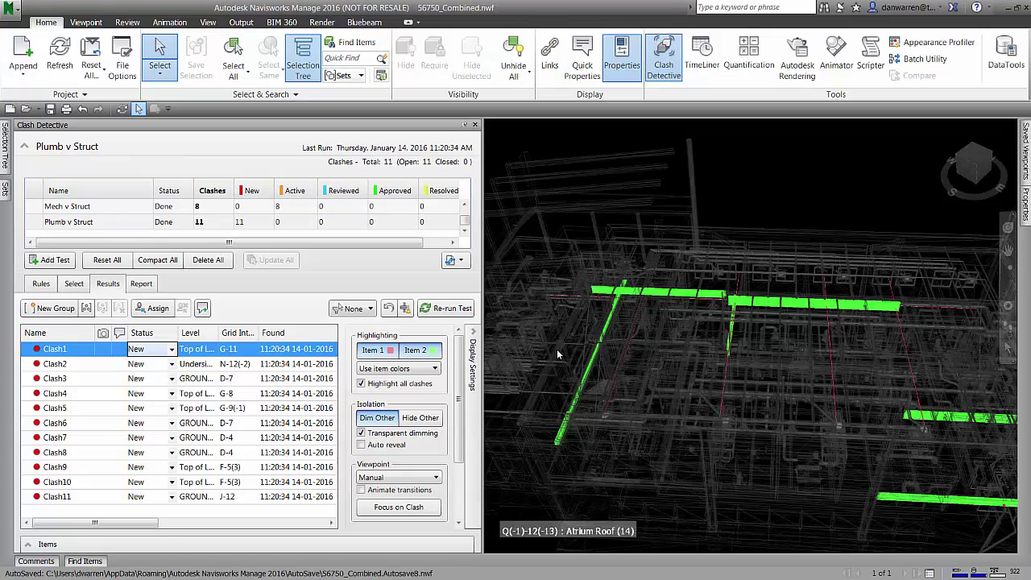
# Filter the Plumb v Struct results with the Inclusive option by the long rear beam in the gridline G row
pyautogui.scroll(5, 662, 330)
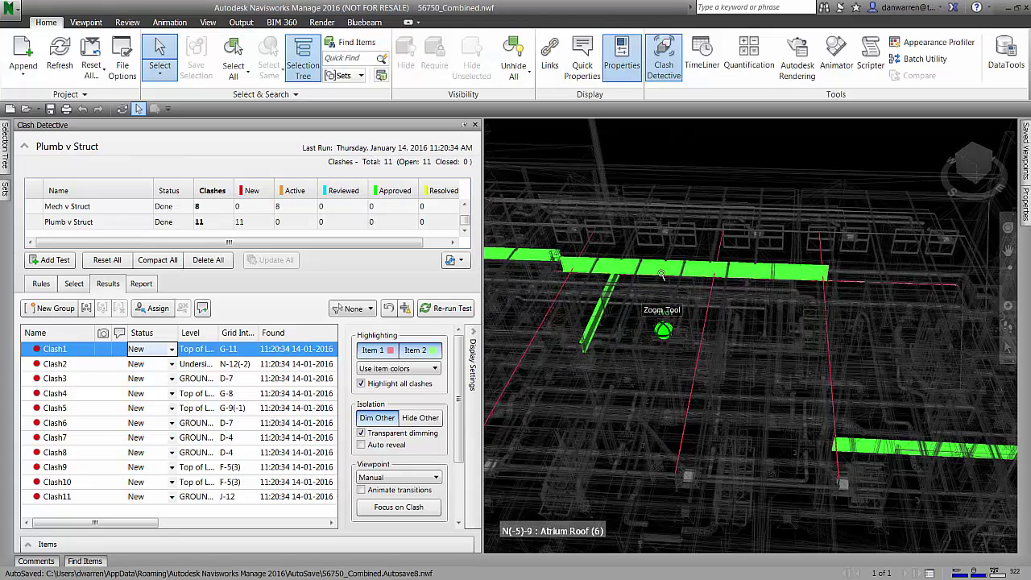
pyautogui.click(661, 271)
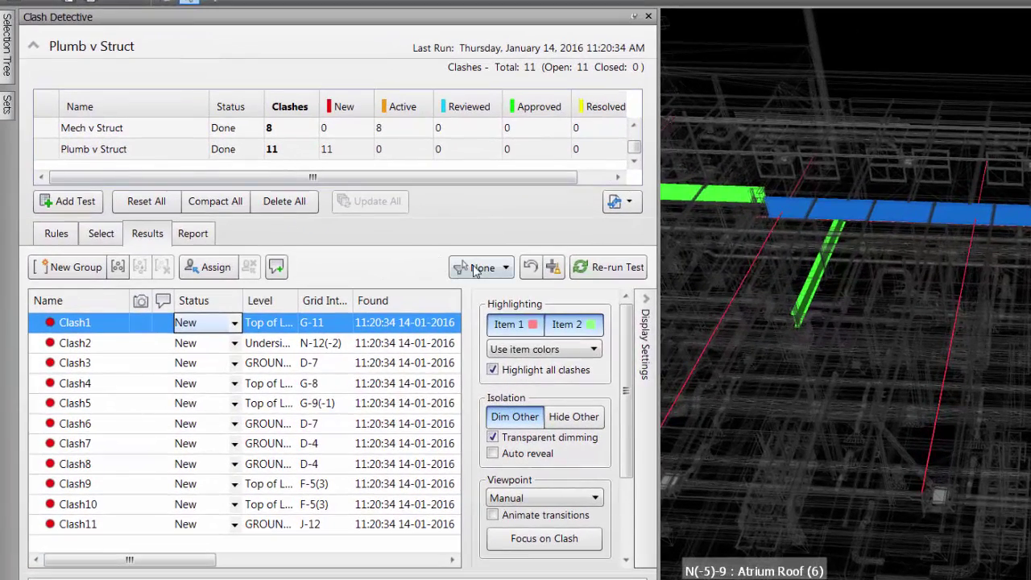
pyautogui.click(471, 268)
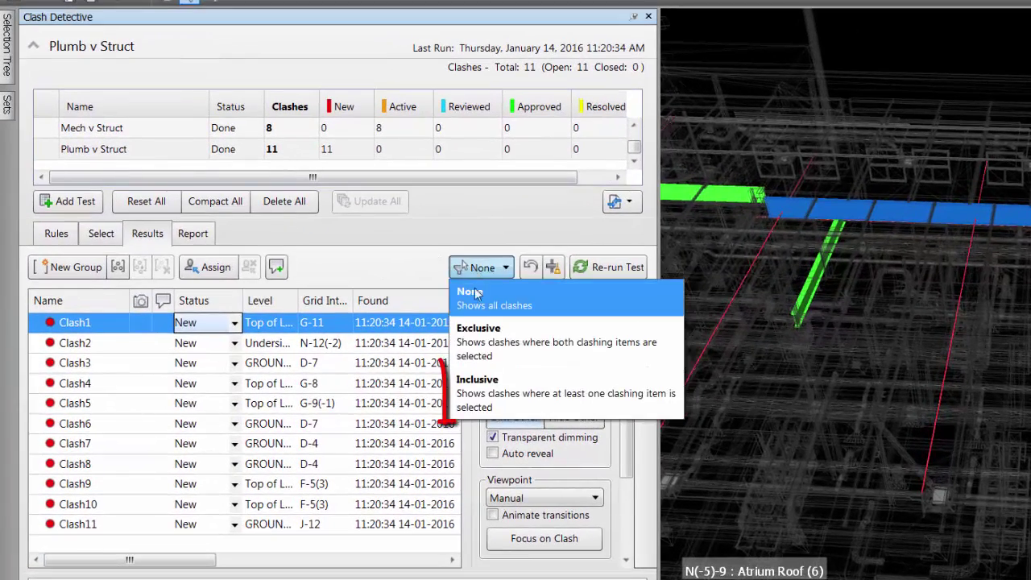
pyautogui.click(493, 383)
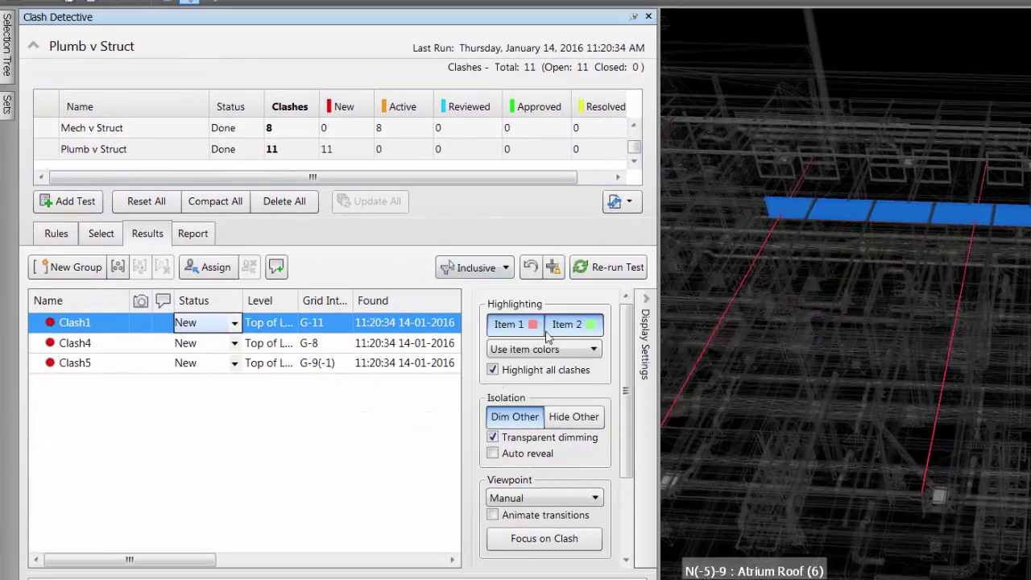
# Group Clash1, Clash4 and Clash5, collapse the group and set the selection filter back to None
pyautogui.keyDown('shift'); pyautogui.click(76, 363); pyautogui.keyUp('shift')
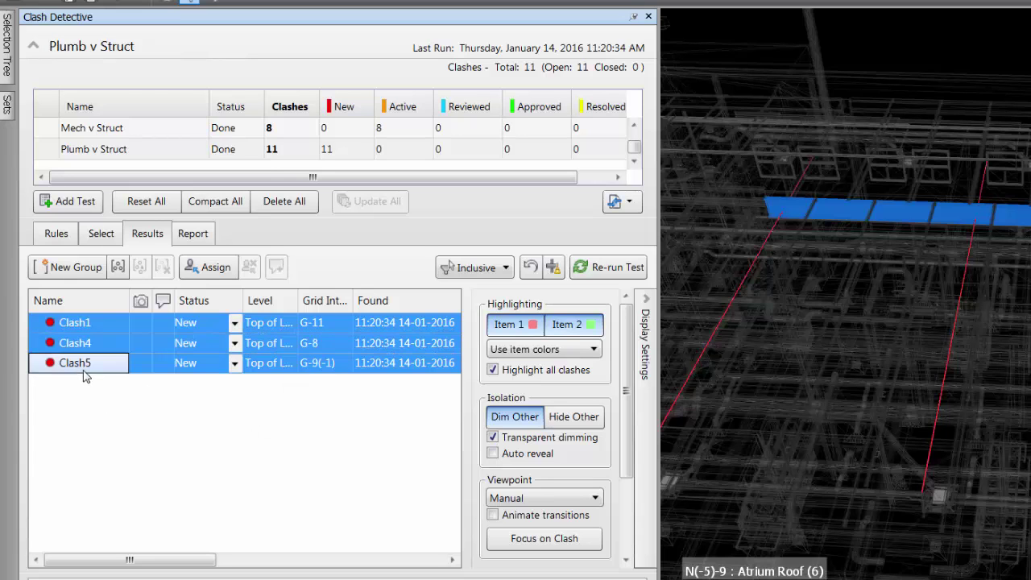
pyautogui.rightClick(83, 362)
pyautogui.click(129, 267)
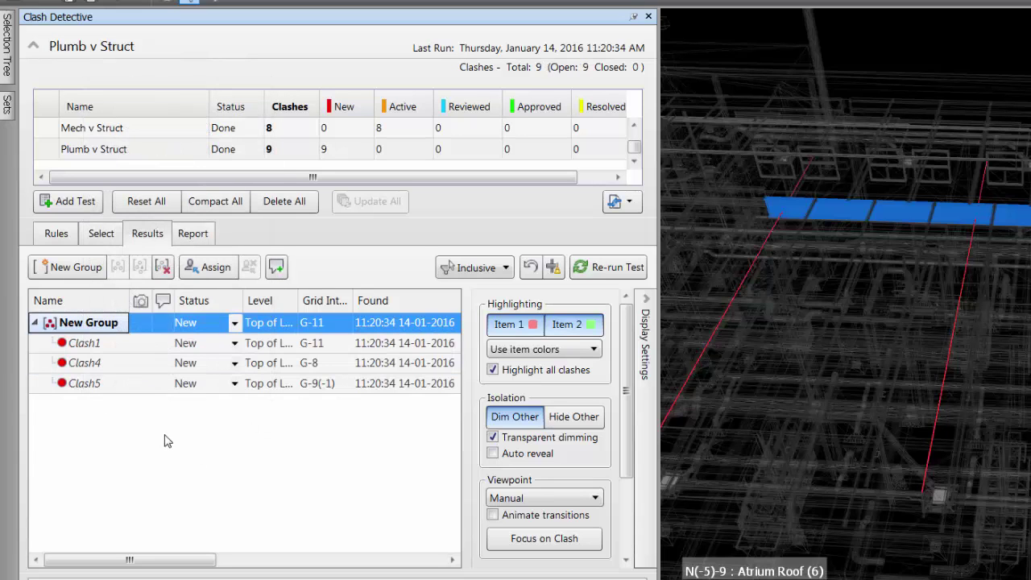
pyautogui.click(36, 323)
pyautogui.click(505, 268)
pyautogui.click(489, 297)
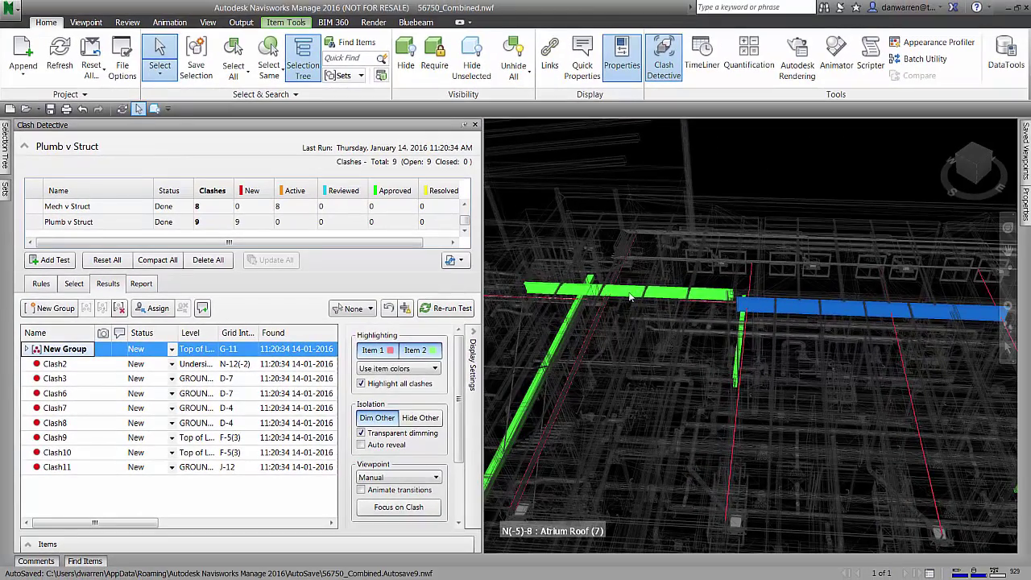
# Filter inclusively by the beam adjoining the first one, group Clash9 and Clash10, collapse the group and show all clashes again
pyautogui.click(668, 280)
pyautogui.click(359, 310)
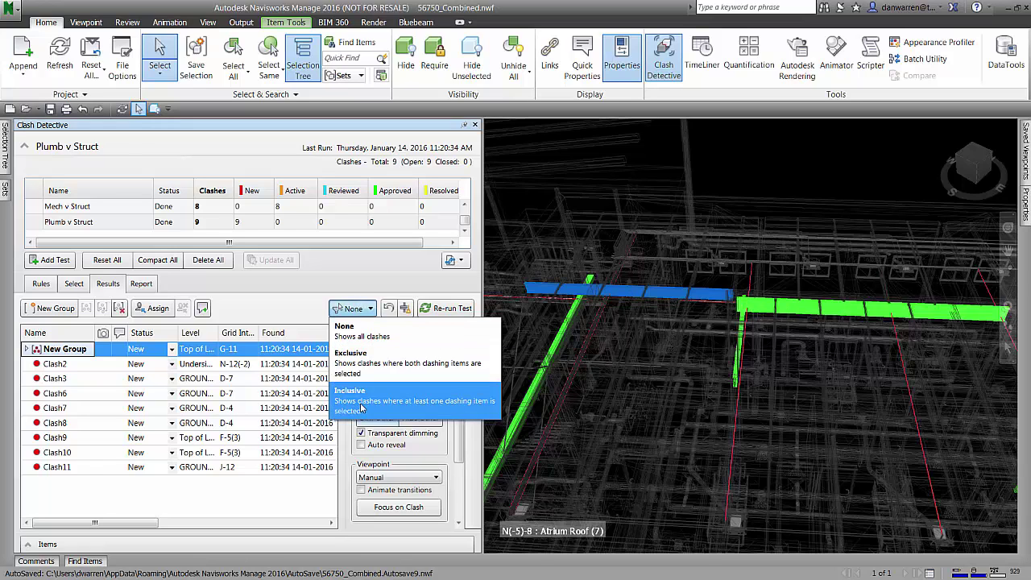
pyautogui.click(370, 400)
pyautogui.keyDown('shift'); pyautogui.click(69, 367); pyautogui.keyUp('shift')
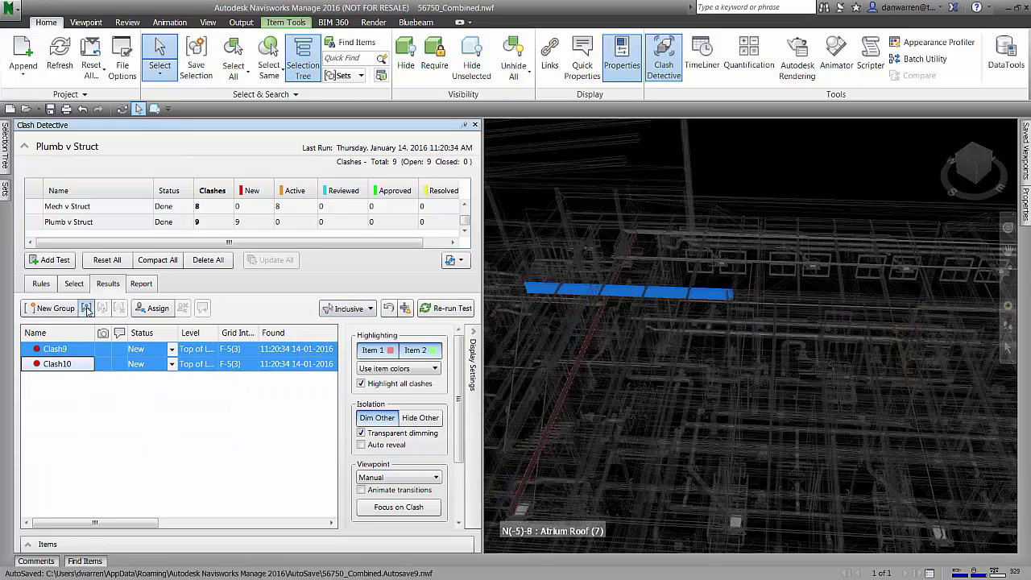
pyautogui.click(52, 309)
pyautogui.click(27, 349)
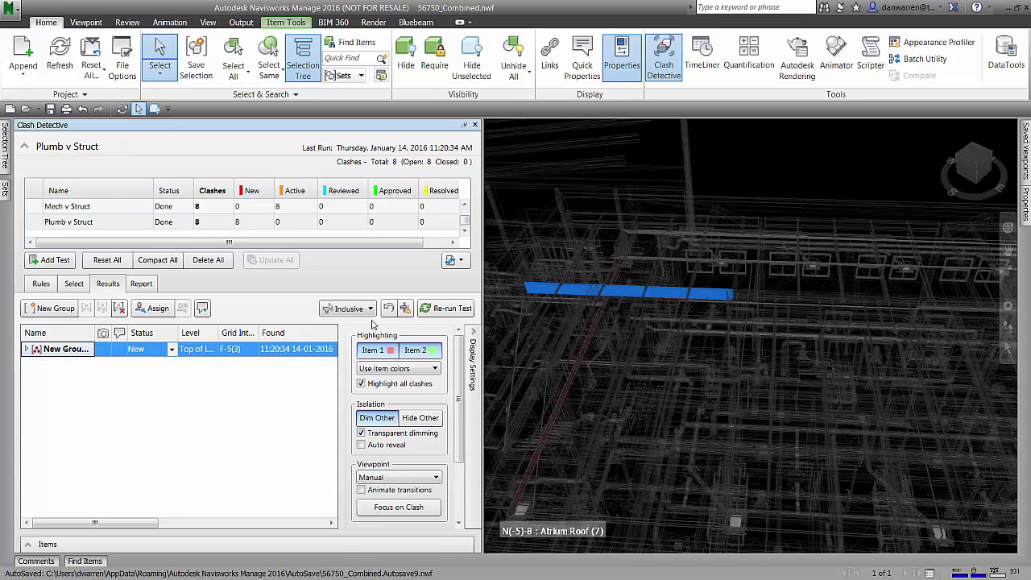
pyautogui.click(360, 309)
pyautogui.click(348, 326)
# Filter the results inclusively by the beam at the end of the building and group Clash7 and Clash8
pyautogui.scroll(3, 585, 388)
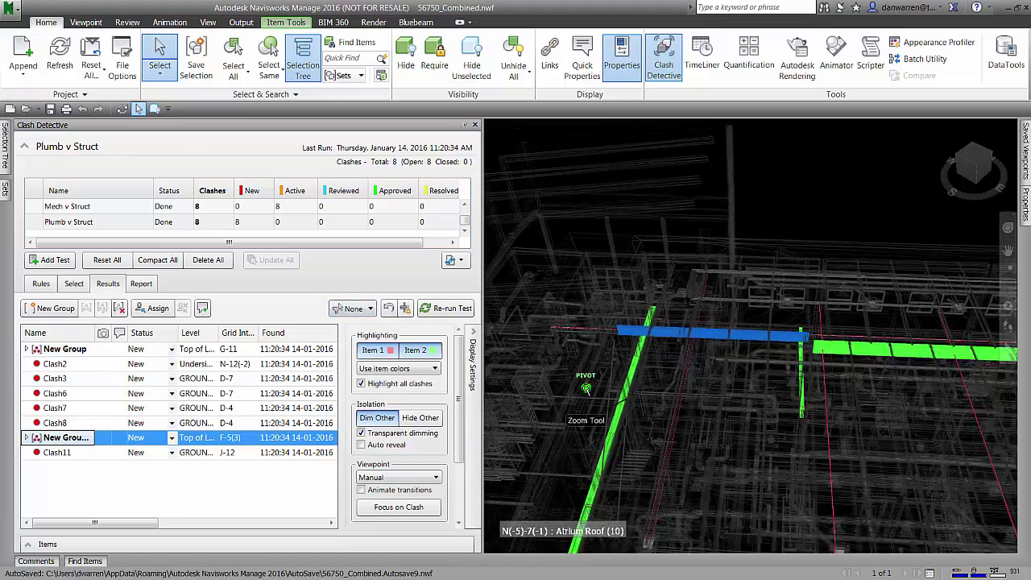
pyautogui.scroll(5, 585, 388)
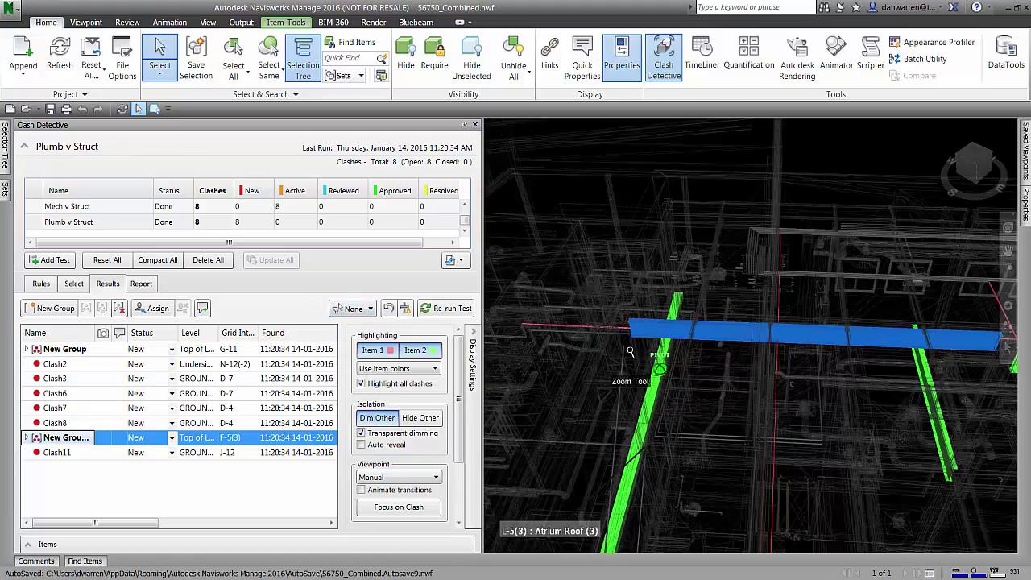
pyautogui.keyDown('shift'); pyautogui.moveTo(633, 354); pyautogui.dragTo(695, 349, button='middle'); pyautogui.keyUp('shift')
pyautogui.click(590, 410)
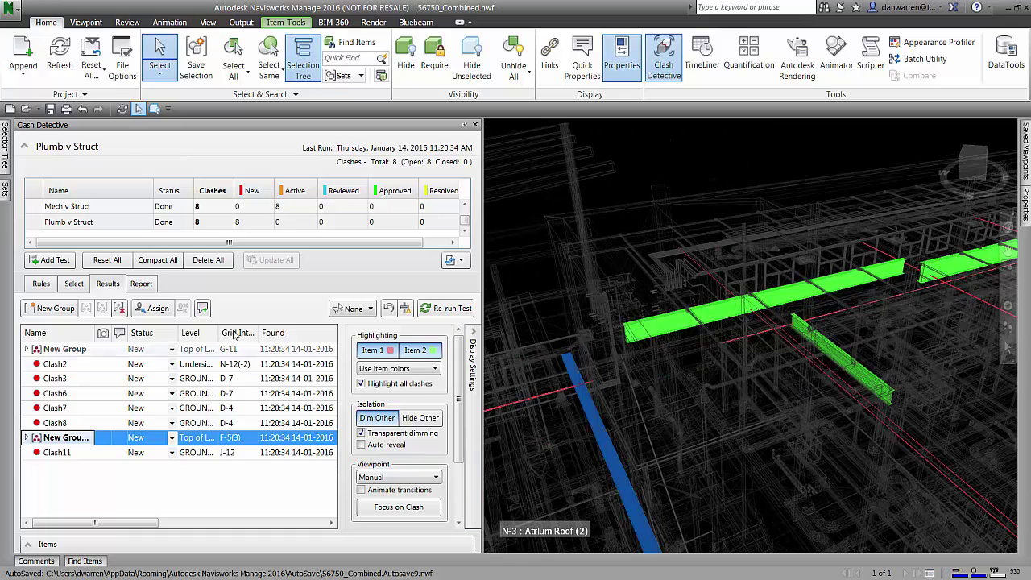
pyautogui.click(352, 308)
pyautogui.click(346, 395)
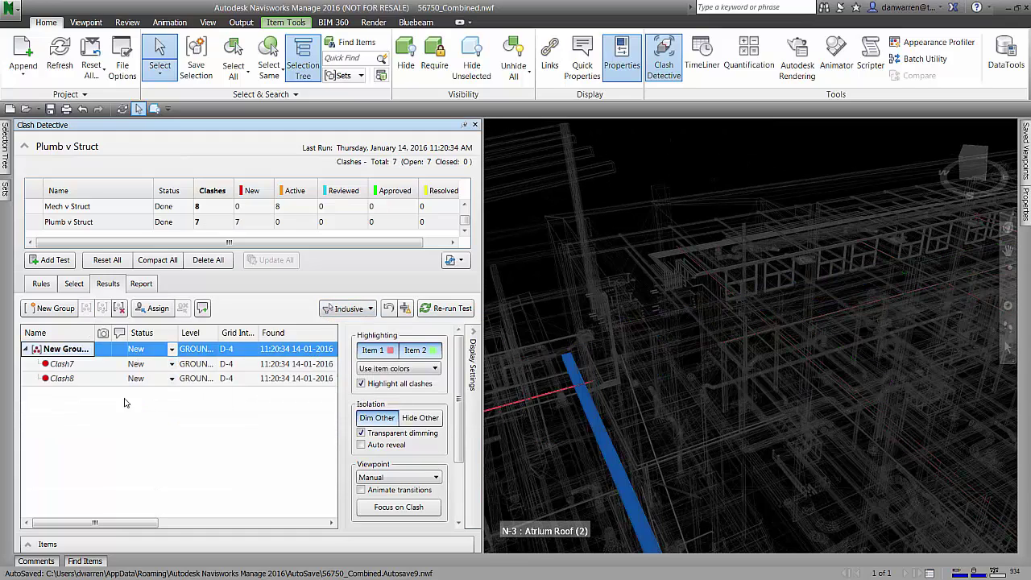
# Clear the beam selection and set the selection filter to None to list all Plumb v Struct clashes
pyautogui.press('Escape')
pyautogui.click(595, 414)
pyautogui.scroll(-5, 595, 413)
pyautogui.moveTo(594, 413); pyautogui.dragTo(630, 365, button='middle')
pyautogui.click(352, 311)
pyautogui.click(352, 310)
pyautogui.click(347, 322)
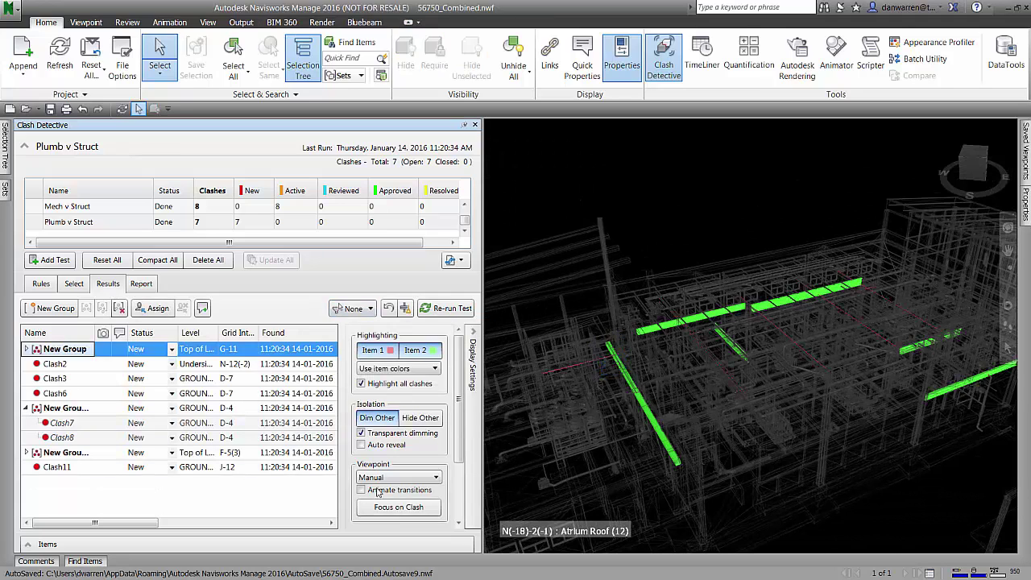
# Set the clash viewpoint mode to Auto-load, view the F-5(3) clash group and Clash11, and expand the group
pyautogui.click(429, 478)
pyautogui.click(375, 500)
pyautogui.click(95, 453)
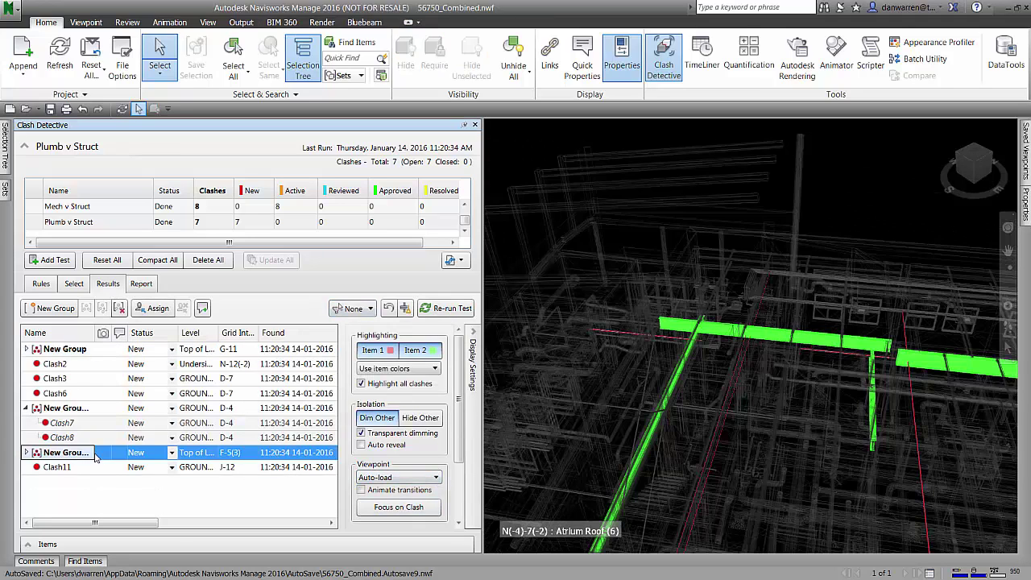
pyautogui.click(76, 468)
pyautogui.click(72, 453)
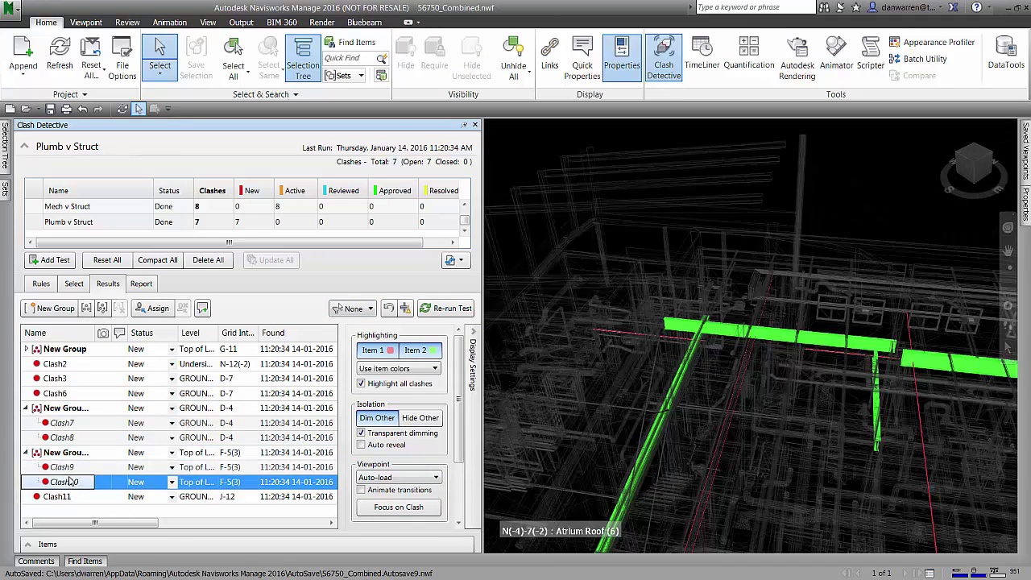